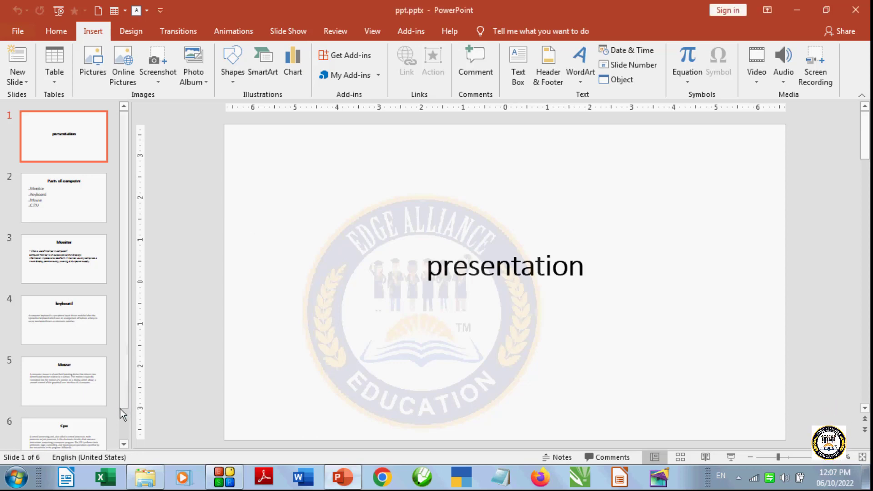
# - Insert a blank seventh slide after the Cpu slide and open the Shapes gallery
pyautogui.moveTo(121, 397); pyautogui.dragTo(127, 432)
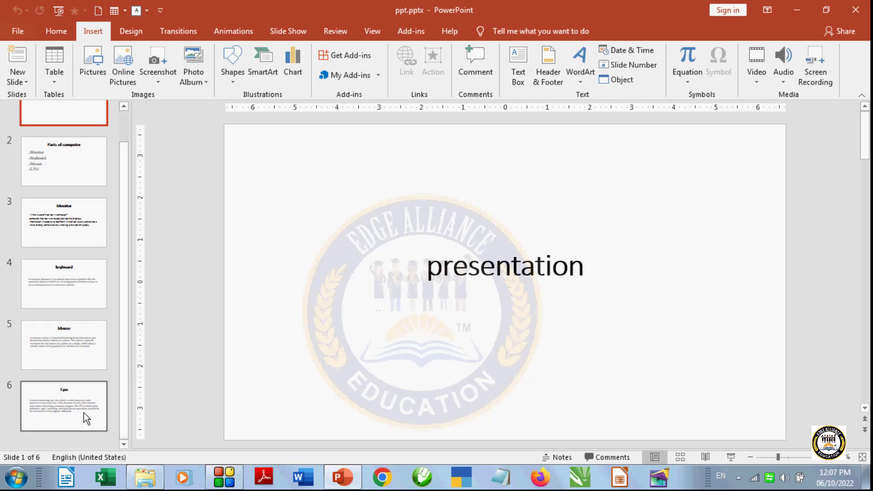
pyautogui.click(81, 409)
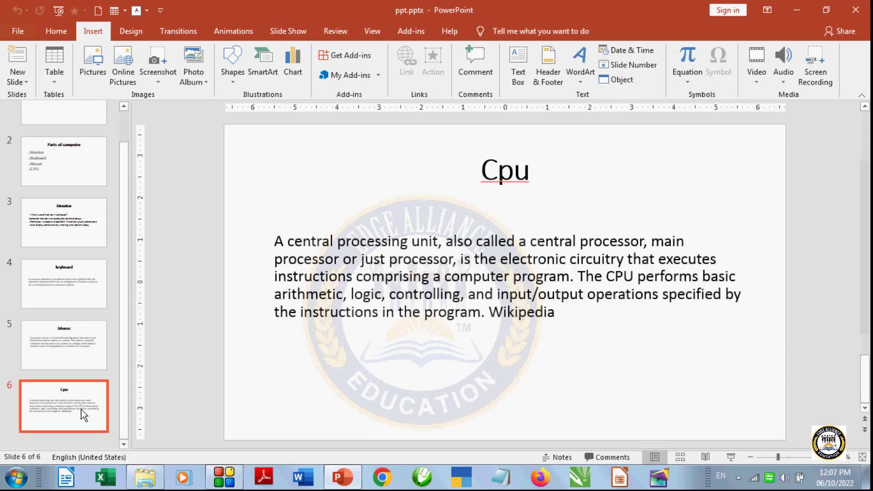
pyautogui.click(26, 81)
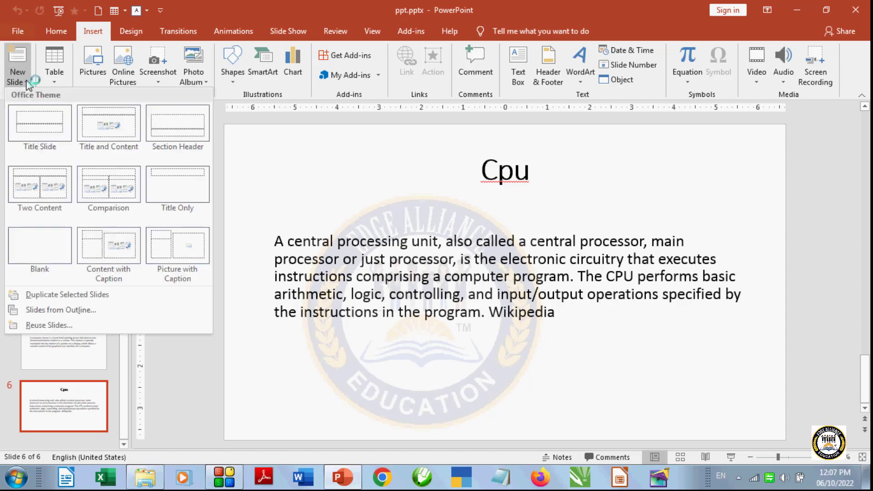
pyautogui.click(38, 242)
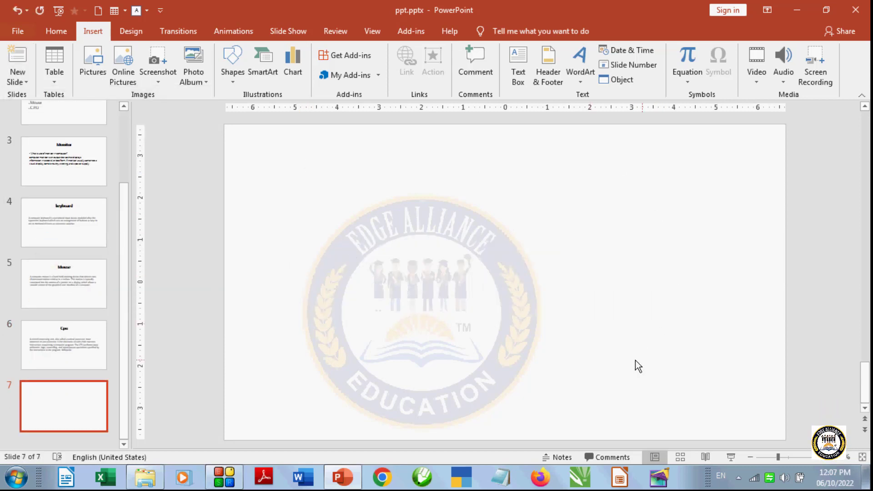
pyautogui.click(234, 82)
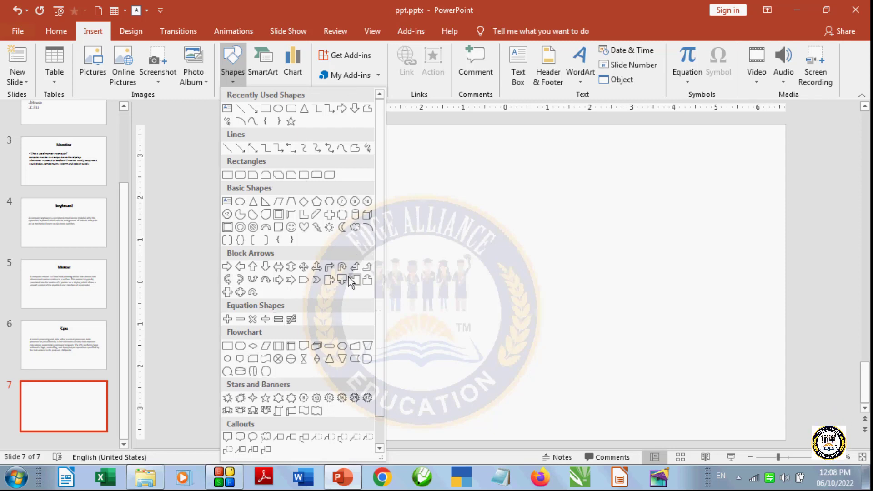
# - Draw a 4.58" by 4.5" blue smiley face across the centre of slide 7
pyautogui.click(292, 227)
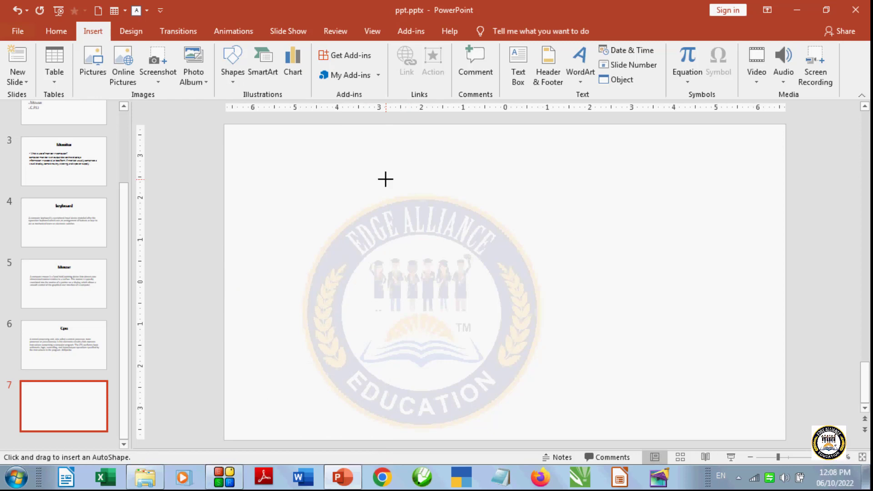
pyautogui.moveTo(386, 179)
pyautogui.mouseDown()
pyautogui.moveTo(573, 355)
pyautogui.moveTo(575, 372)
pyautogui.mouseUp()
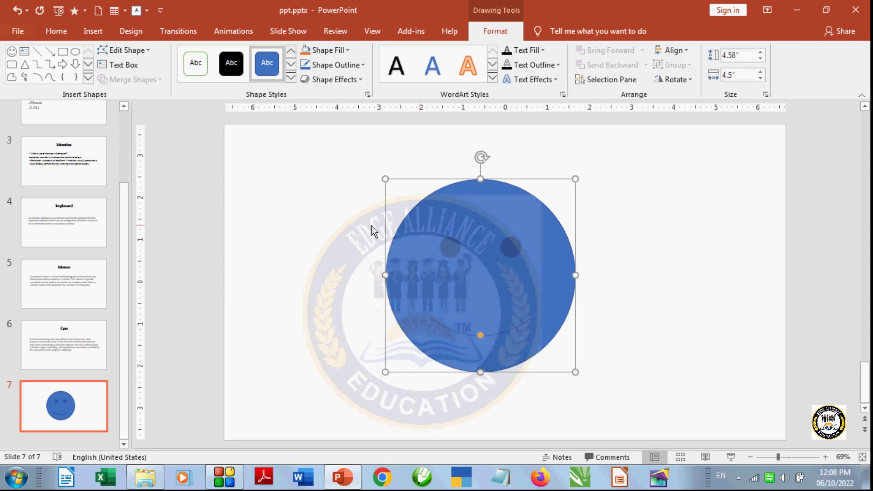
# - Deselect the smiley face and add a blank eighth slide with Ctrl+M
pyautogui.click(334, 225)
pyautogui.click(93, 31)
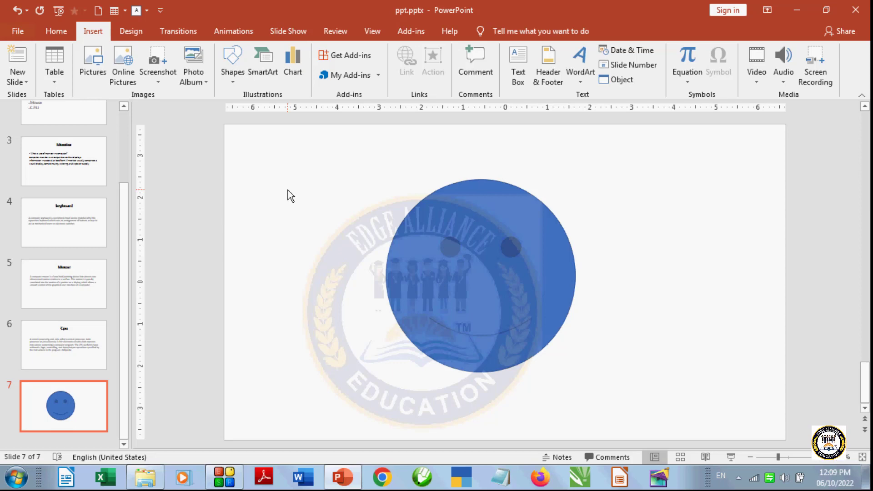
pyautogui.hotkey('ctrl', 'm')
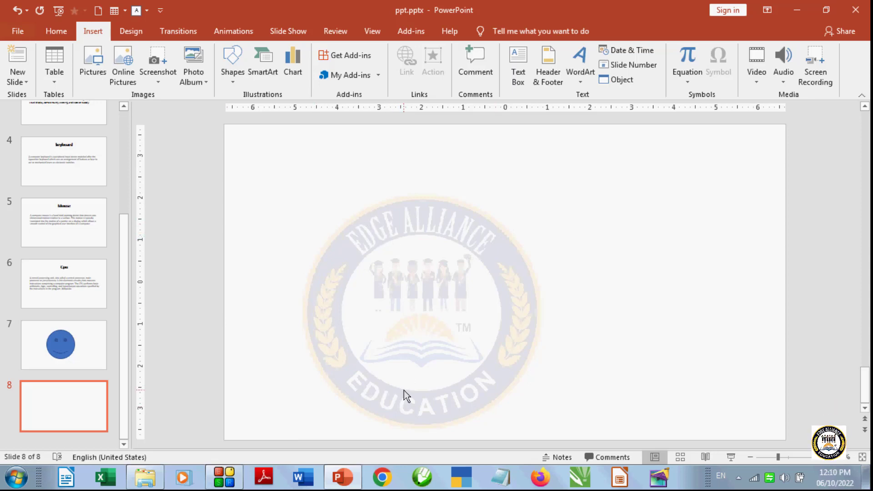
# - Insert a Vertical Box List SmartArt with three [Text] boxes on slide 8
pyautogui.click(264, 73)
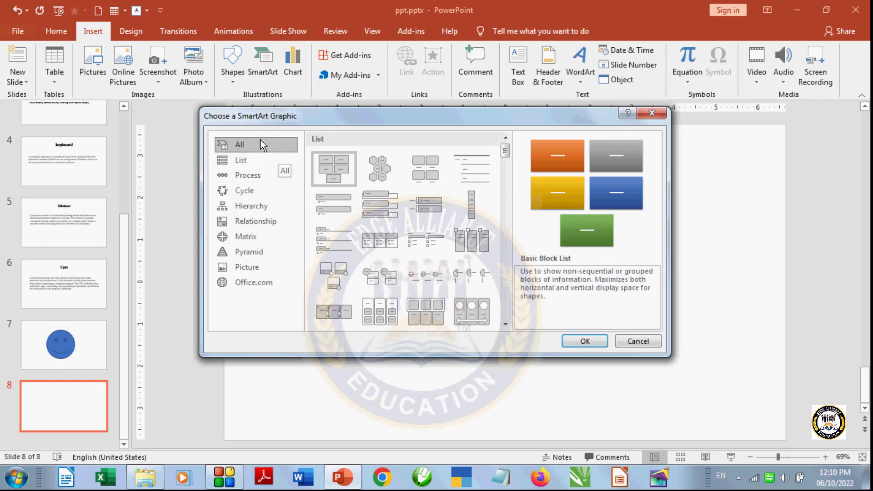
pyautogui.click(253, 161)
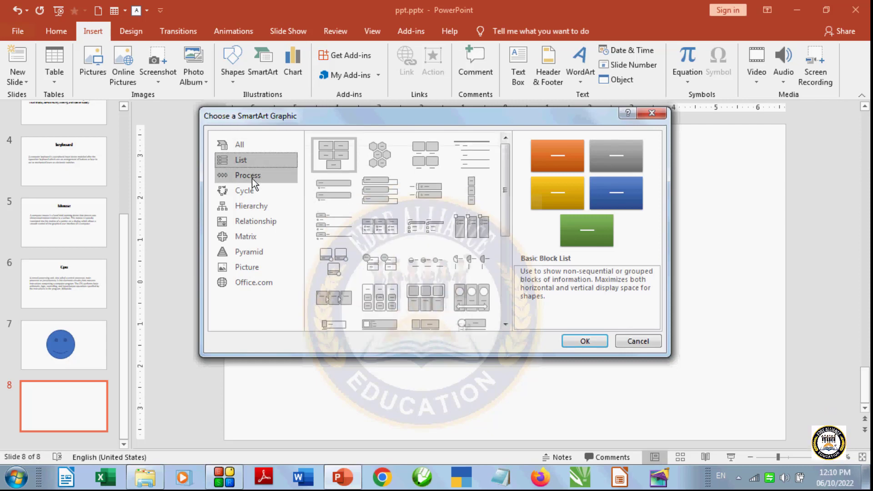
pyautogui.click(252, 178)
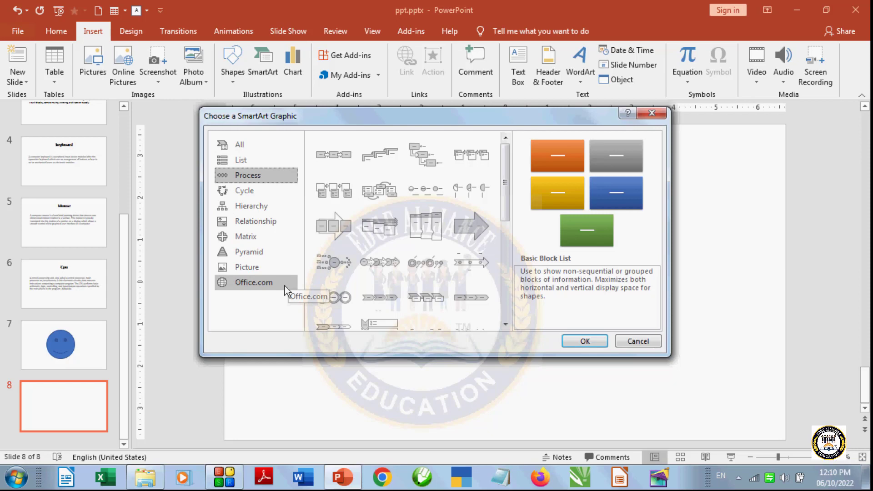
pyautogui.click(261, 163)
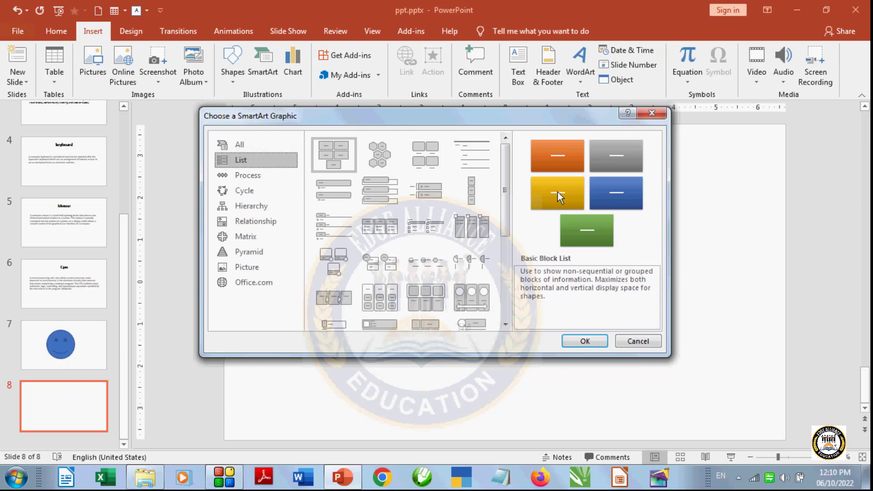
pyautogui.click(389, 188)
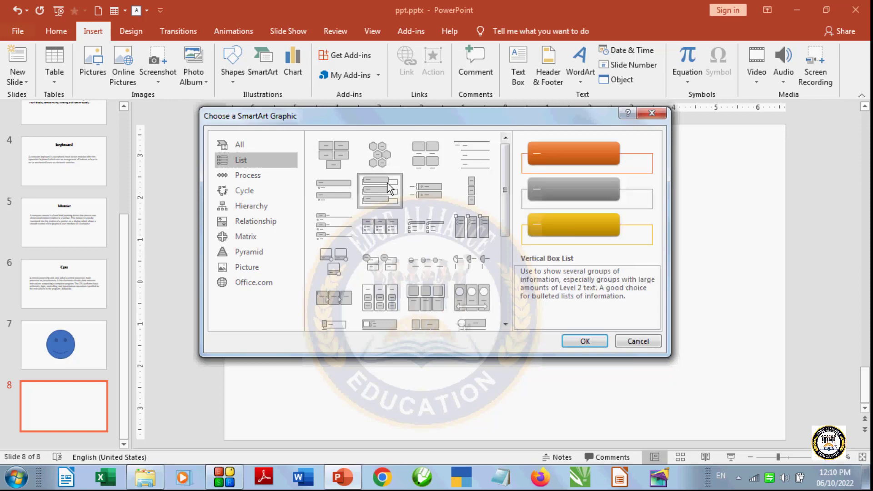
pyautogui.click(598, 342)
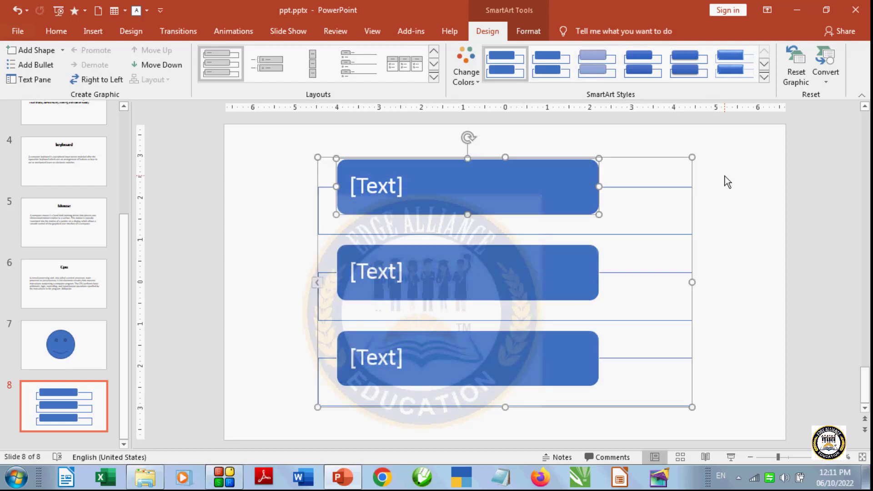
# - Return to the Insert ribbon, leaving the empty three-box list on slide 8
pyautogui.click(99, 33)
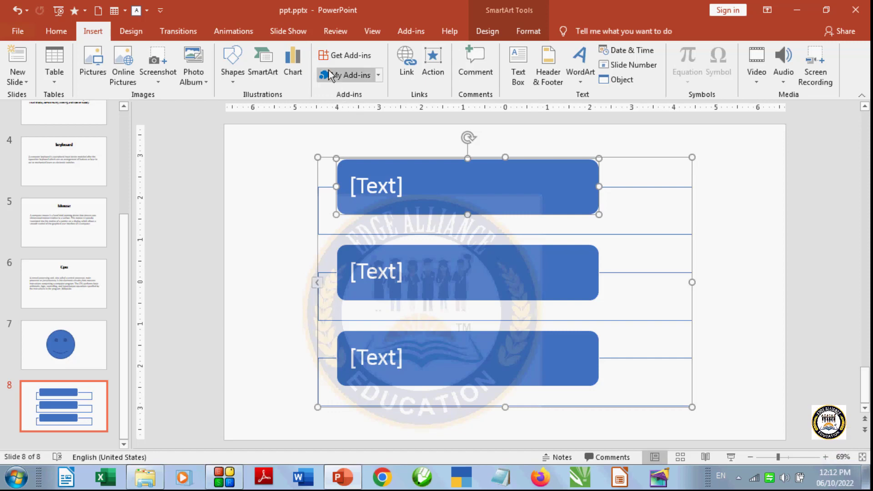
# - Deselect the three-box list on slide 8 and scroll the slide thumbnails back up
pyautogui.click(346, 55)
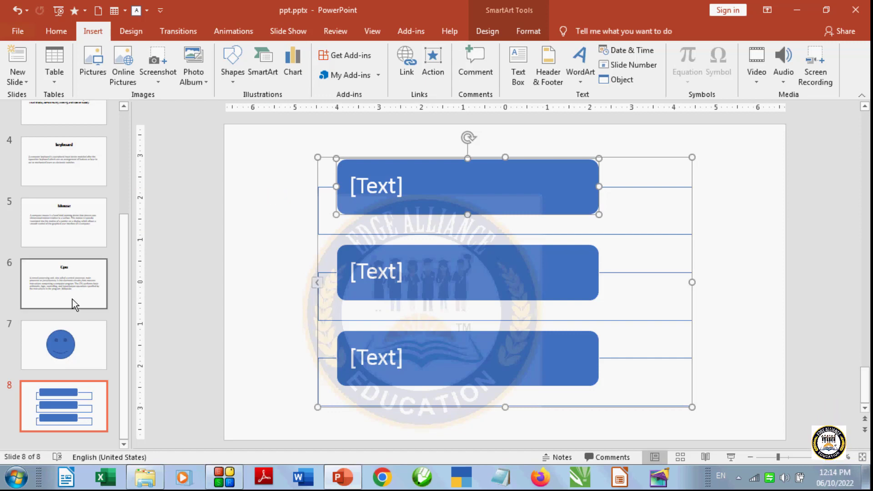
pyautogui.scroll(2, 83, 232)
pyautogui.scroll(1, 83, 233)
pyautogui.scroll(1, 84, 233)
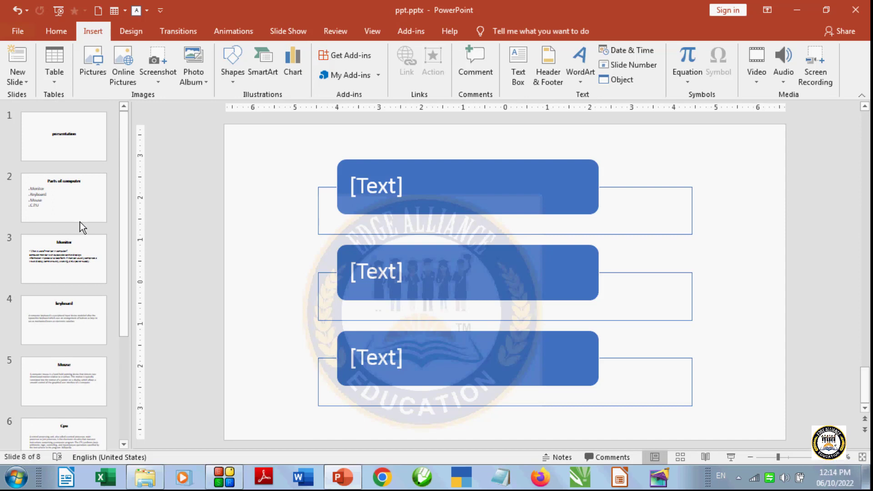
# - On the title slide, select the first letter 'p' of 'presentation'
pyautogui.click(42, 139)
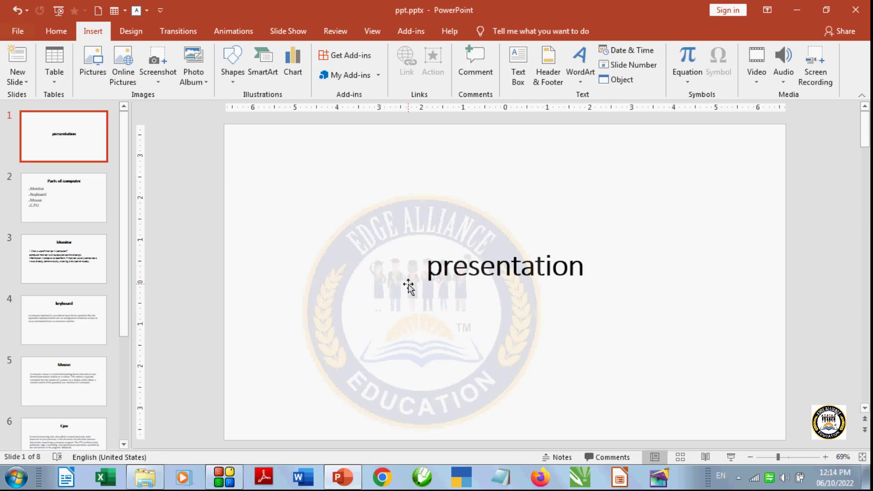
pyautogui.click(425, 285)
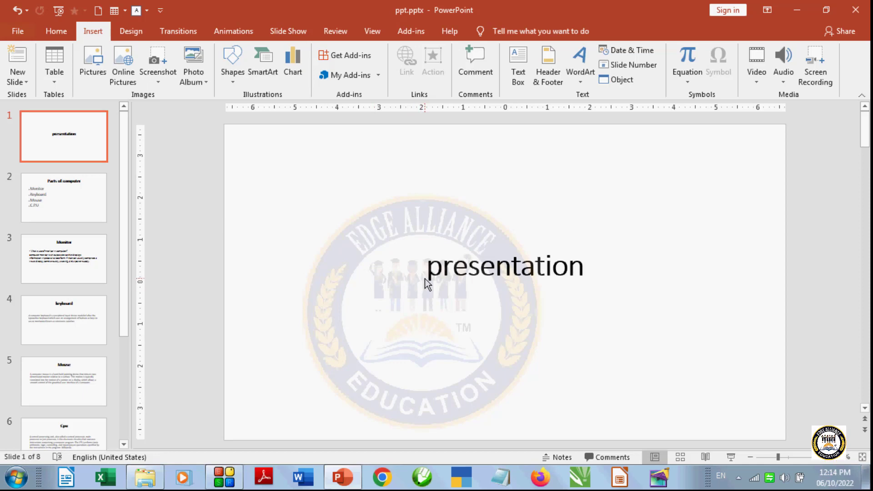
pyautogui.click(430, 281)
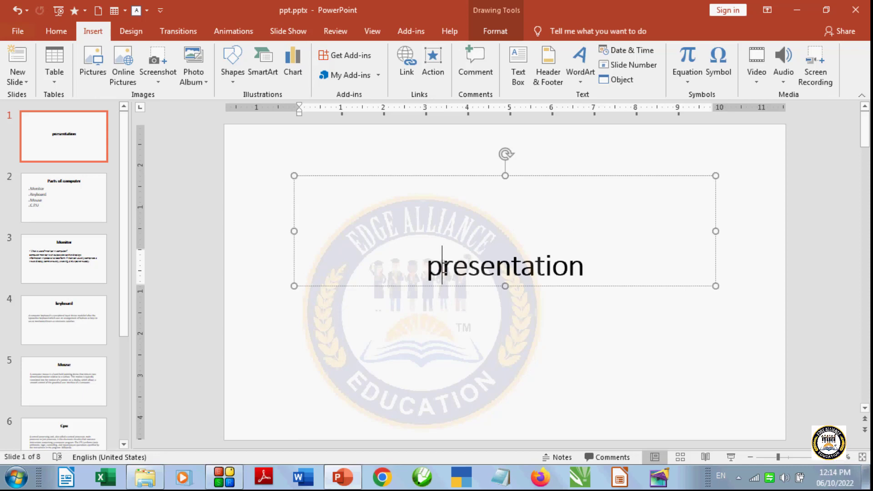
pyautogui.moveTo(444, 268); pyautogui.dragTo(421, 269)
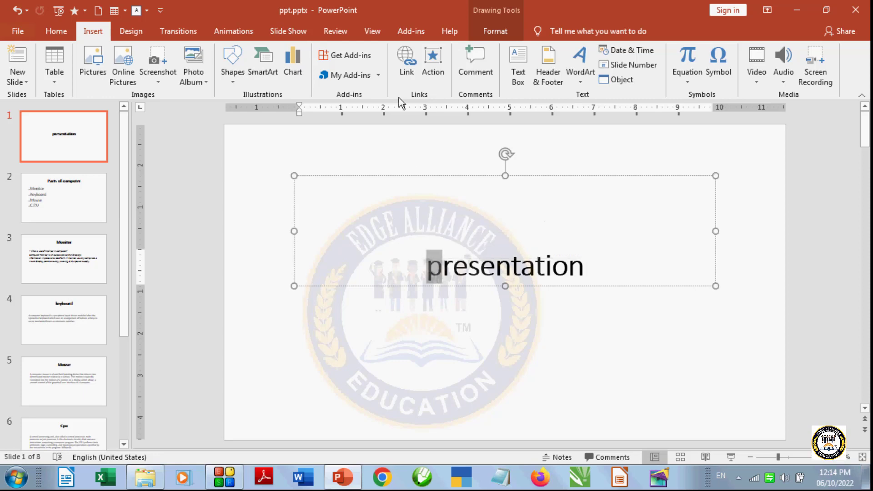
# - In Insert Hyperlink, find Ms Word 2010.docx in My Documents and set it as the address
pyautogui.click(405, 63)
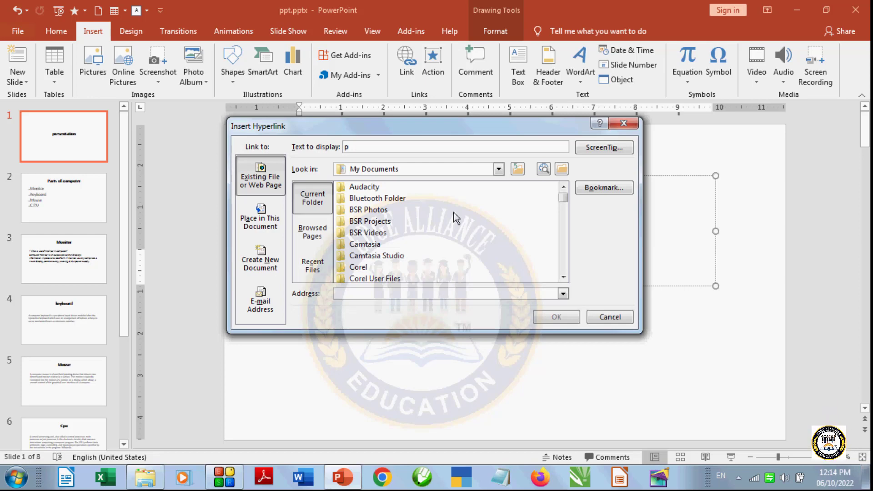
pyautogui.click(563, 277)
pyautogui.click(563, 277)
pyautogui.click(563, 278)
pyautogui.click(563, 277)
pyautogui.click(562, 278)
pyautogui.click(563, 278)
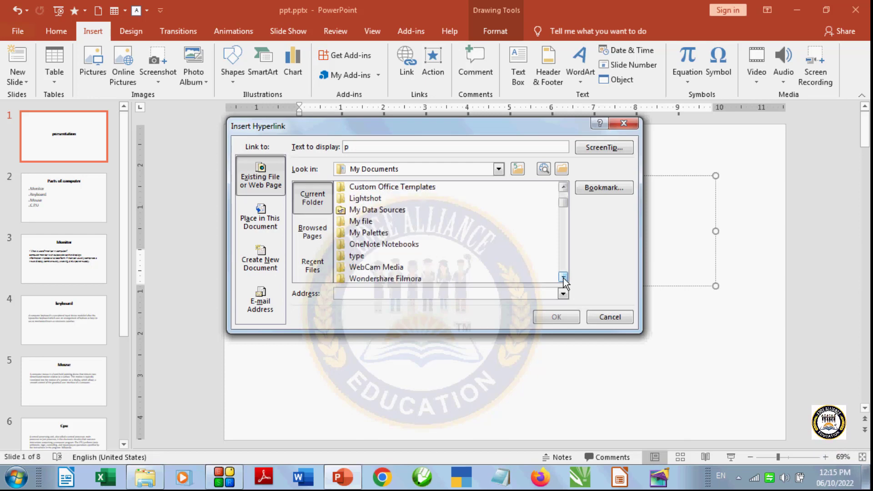
pyautogui.click(563, 277)
pyautogui.click(563, 277)
pyautogui.click(562, 278)
pyautogui.click(563, 278)
pyautogui.click(563, 278)
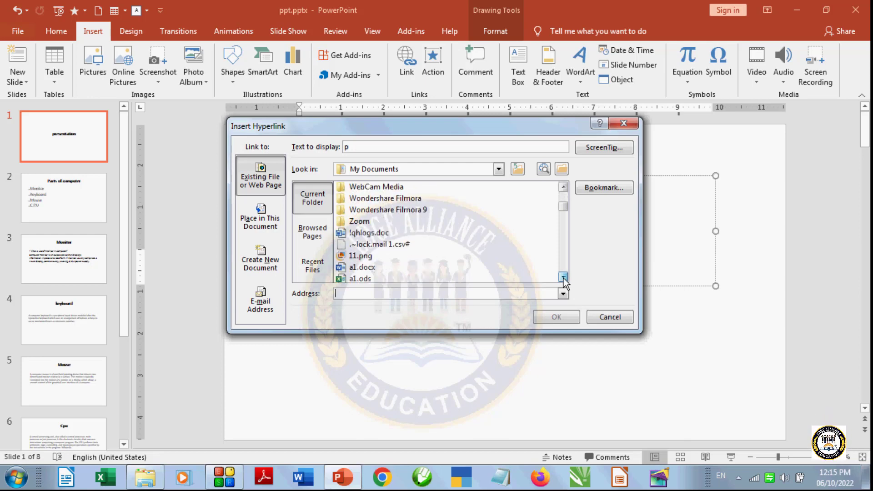
pyautogui.click(563, 277)
pyautogui.click(563, 277)
pyautogui.click(563, 277)
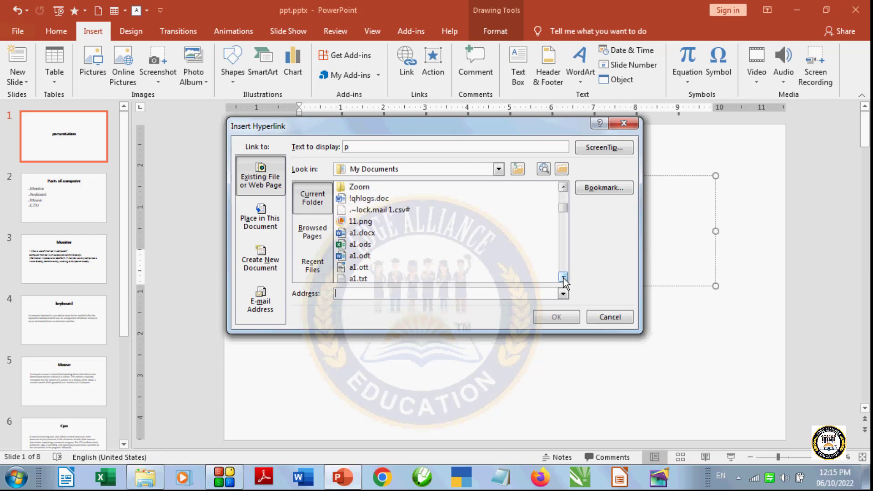
pyautogui.click(563, 278)
pyautogui.click(562, 277)
pyautogui.click(563, 278)
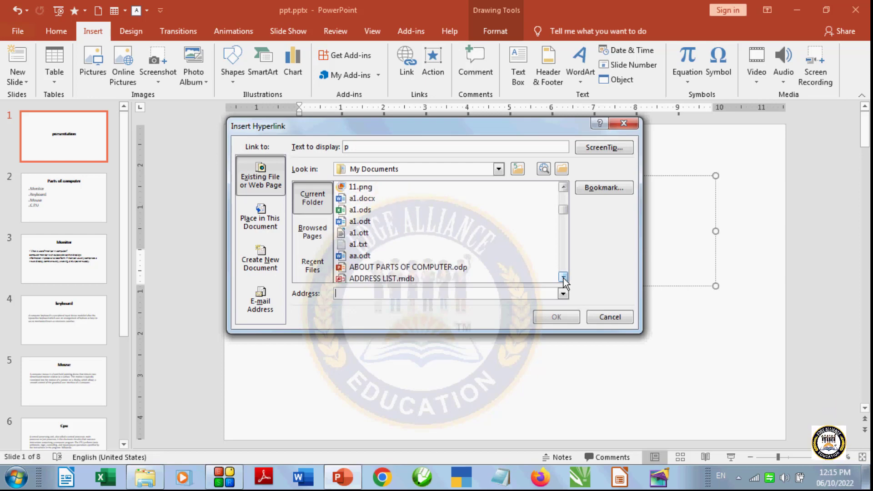
pyautogui.click(563, 277)
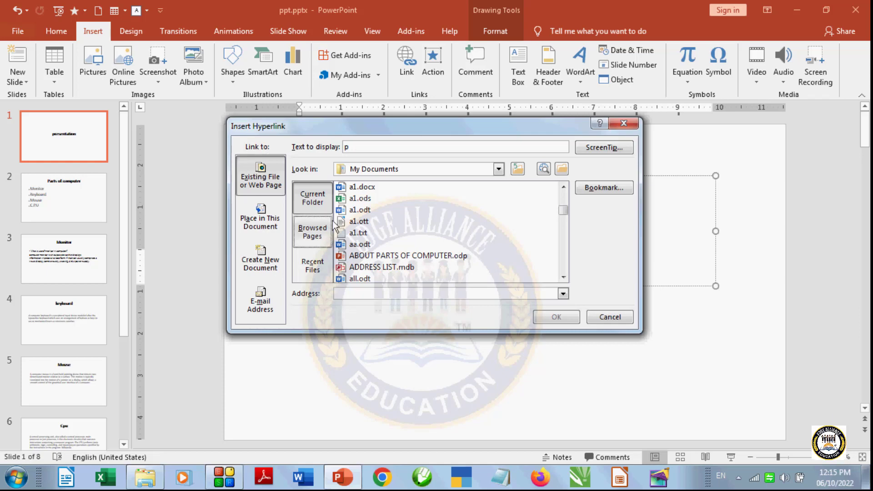
pyautogui.click(564, 277)
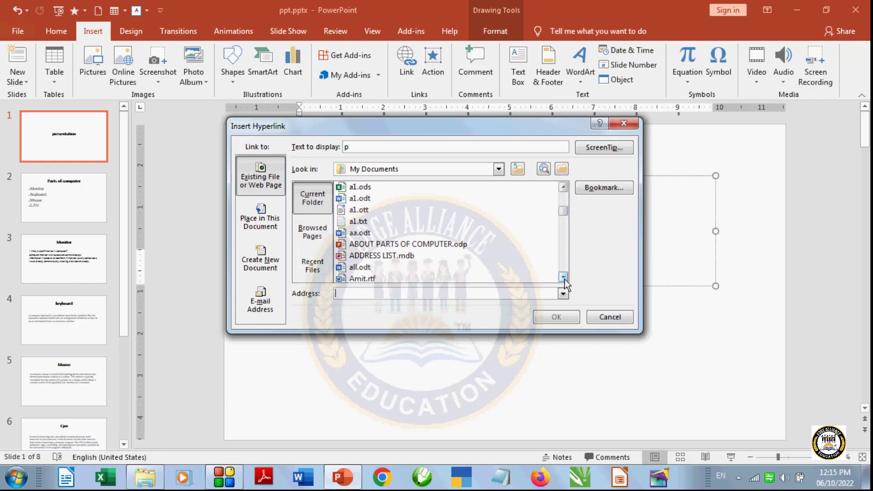
pyautogui.moveTo(564, 214); pyautogui.dragTo(567, 212)
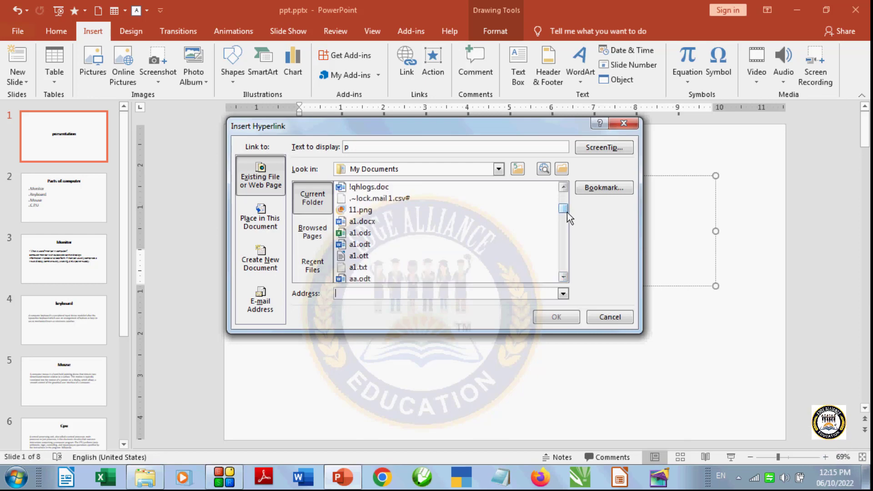
pyautogui.click(563, 277)
pyautogui.click(564, 277)
pyautogui.click(563, 277)
pyautogui.click(563, 277)
pyautogui.click(564, 277)
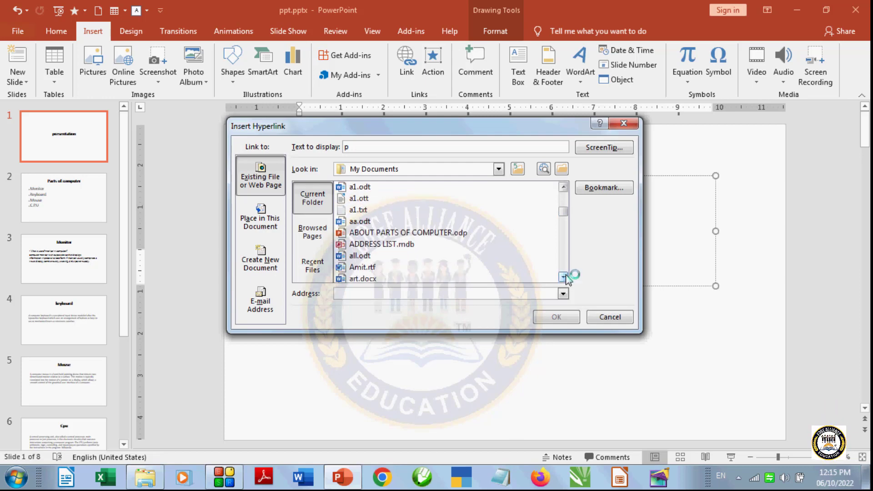
pyautogui.click(563, 276)
pyautogui.click(563, 277)
pyautogui.click(563, 277)
pyautogui.click(564, 277)
pyautogui.click(564, 277)
pyautogui.click(564, 276)
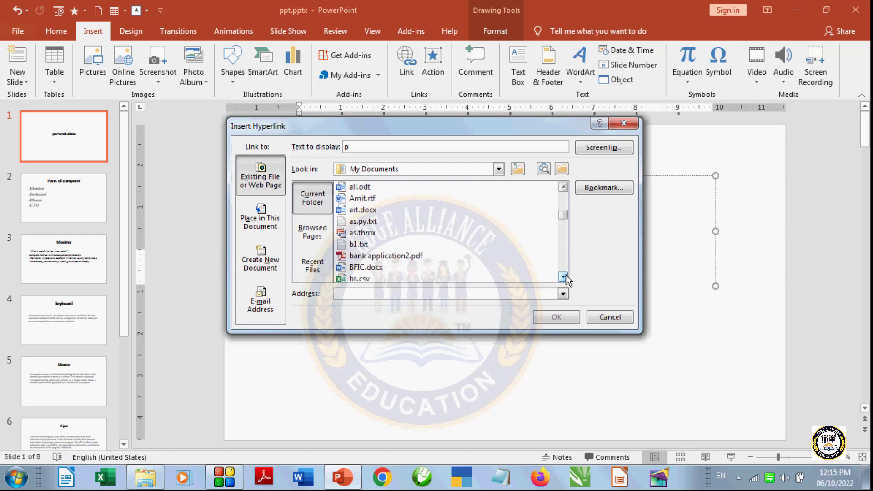
pyautogui.click(563, 277)
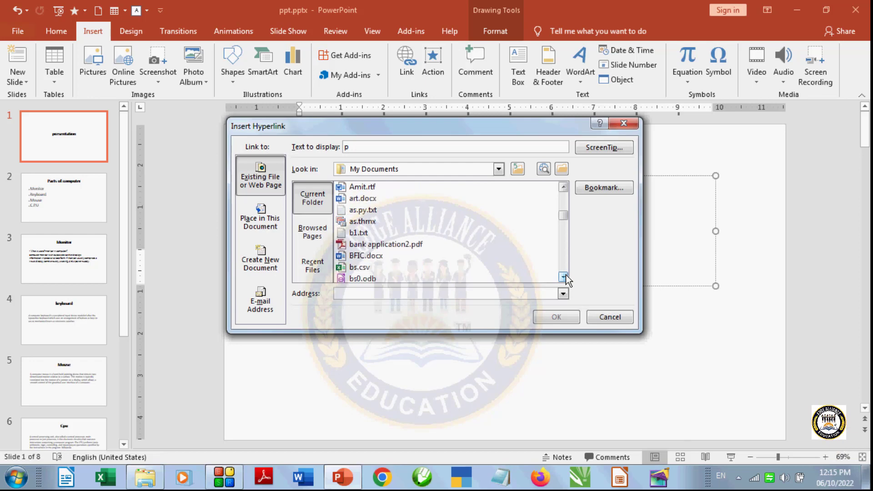
pyautogui.click(564, 277)
pyautogui.click(564, 277)
pyautogui.click(563, 276)
pyautogui.click(564, 276)
pyautogui.click(563, 276)
pyautogui.click(563, 276)
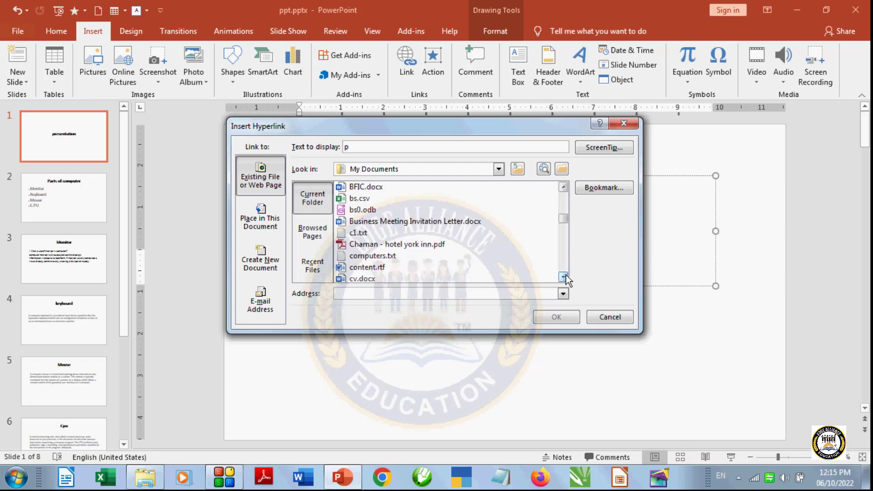
pyautogui.click(563, 276)
pyautogui.click(564, 277)
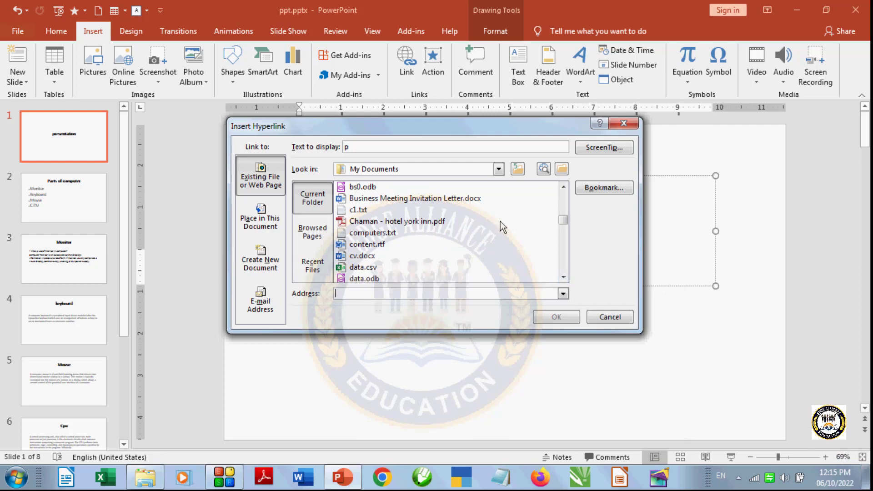
pyautogui.moveTo(563, 223); pyautogui.dragTo(563, 245)
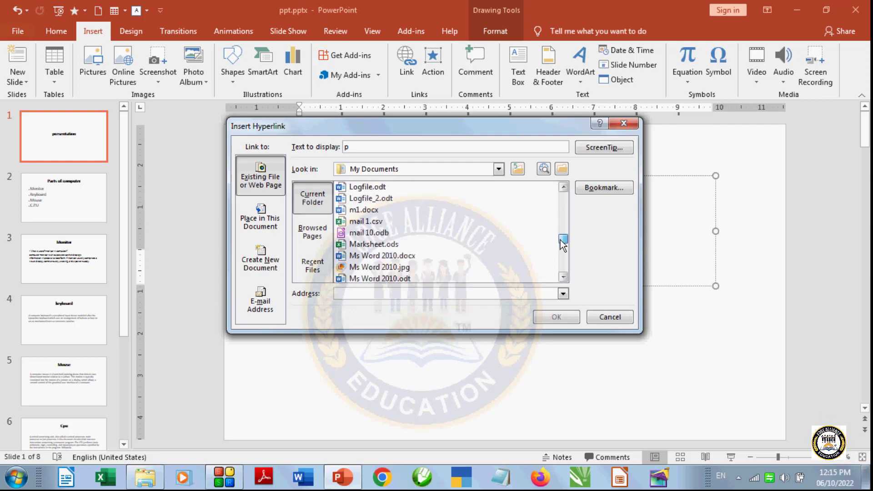
pyautogui.click(366, 259)
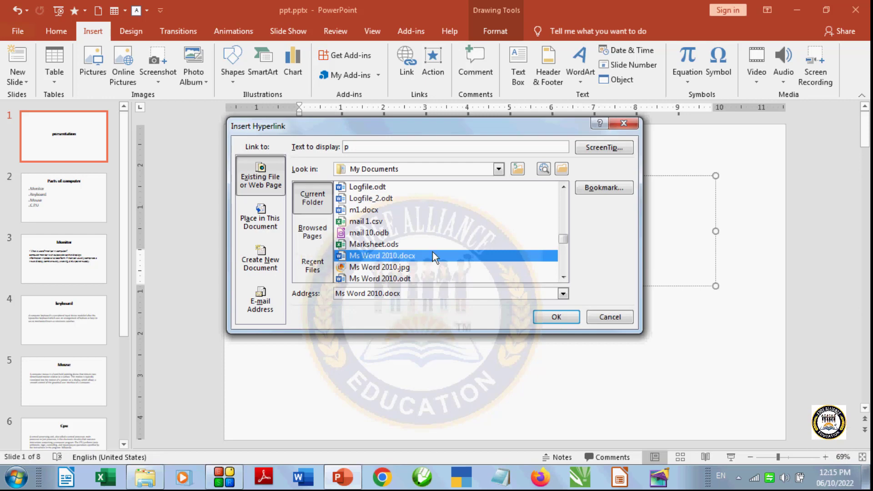
# - Confirm the 'p' link to Ms Word 2010.docx and set 'presentation' in italics
pyautogui.click(555, 317)
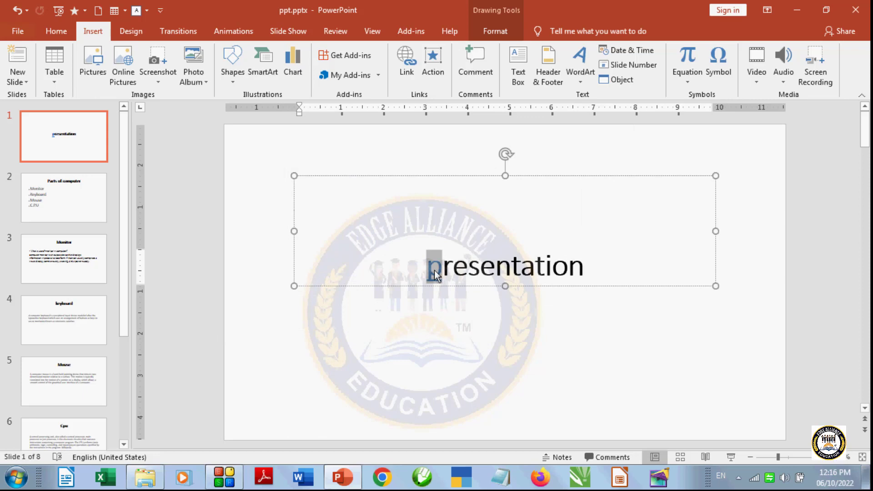
pyautogui.click(617, 257)
pyautogui.doubleClick(522, 275)
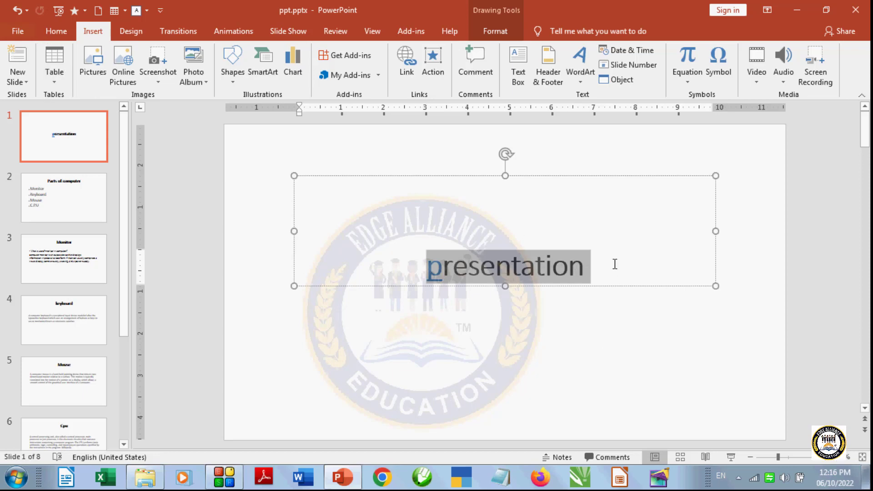
pyautogui.click(64, 33)
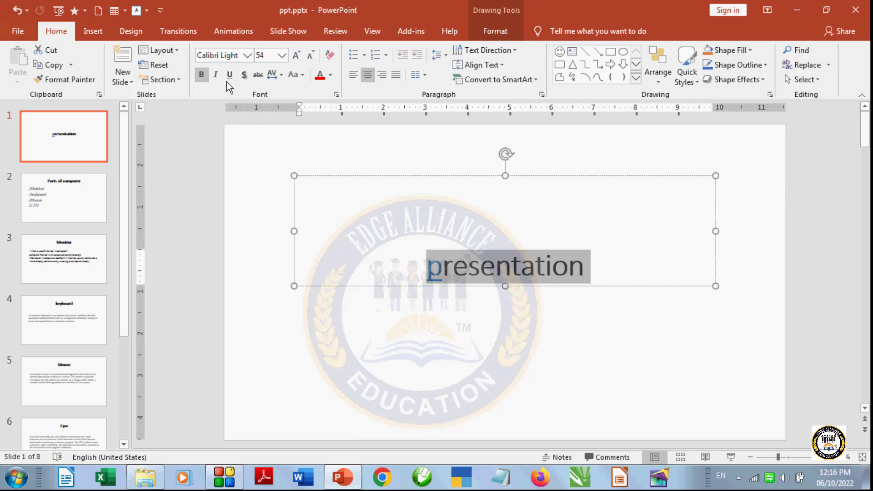
pyautogui.click(214, 75)
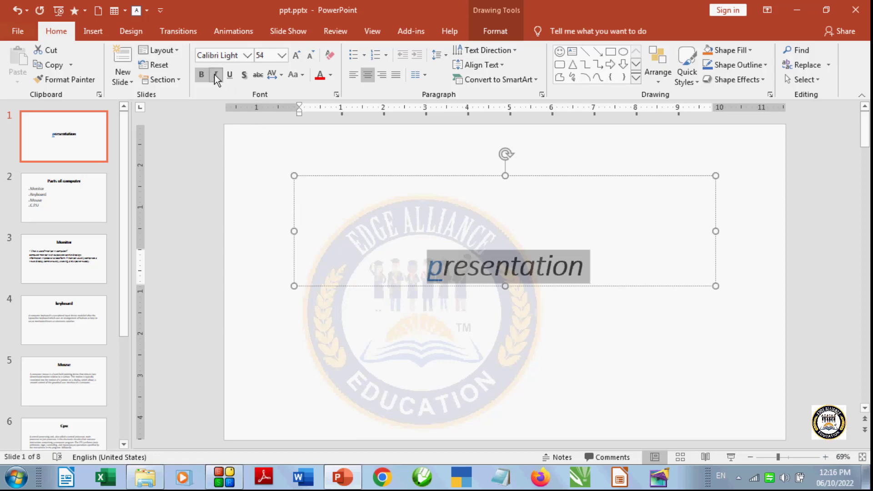
pyautogui.click(306, 359)
pyautogui.click(88, 188)
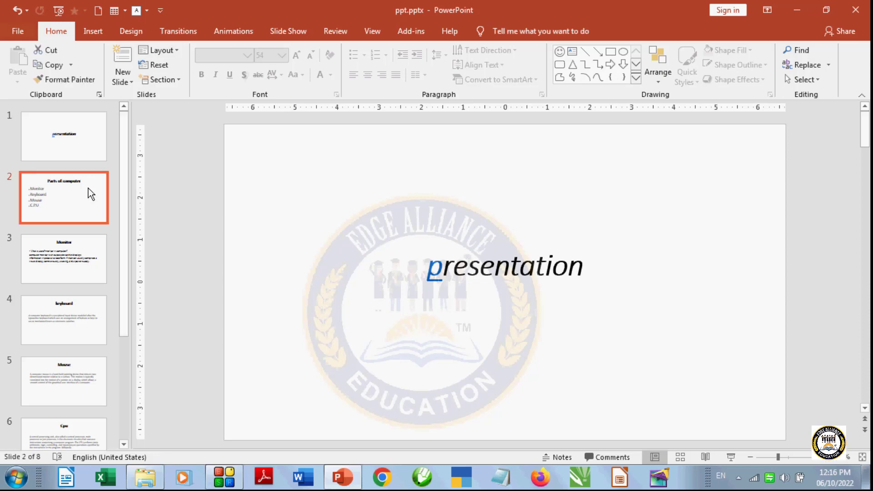
pyautogui.click(84, 262)
pyautogui.click(81, 314)
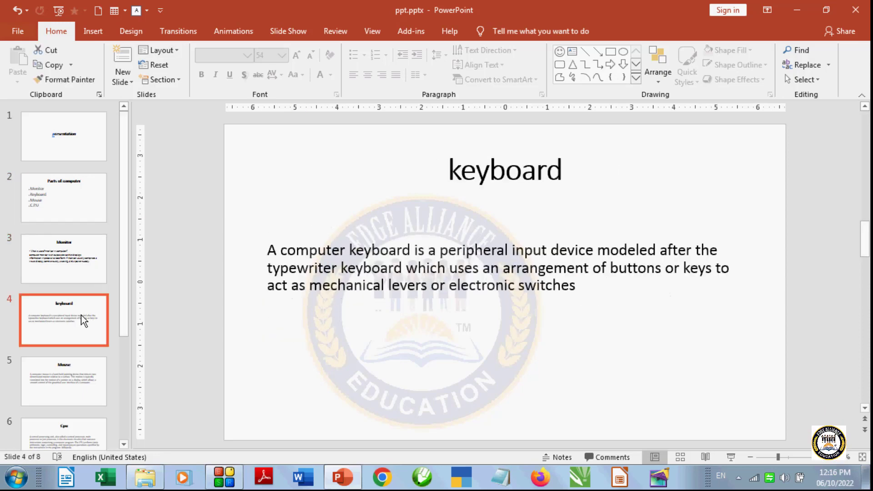
pyautogui.click(84, 144)
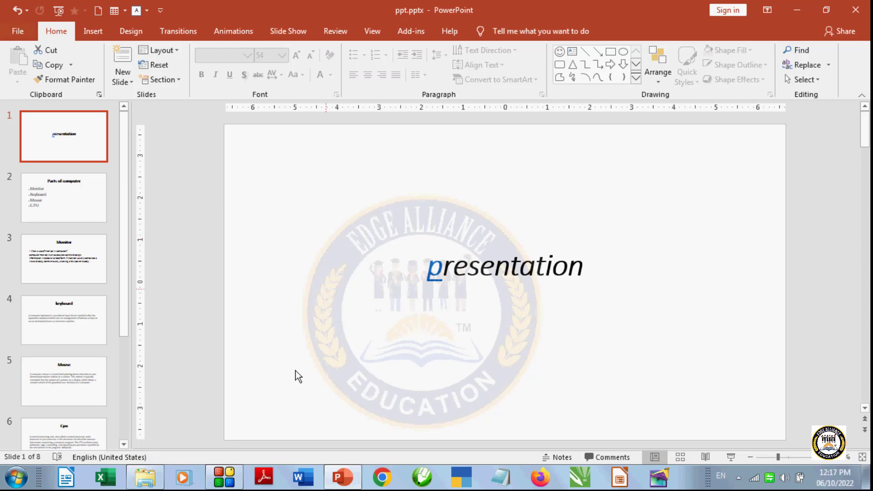
# - Follow the 'p' link to open Ms Word 2010.docx and scroll through its cover page
pyautogui.keyDown('ctrl'); pyautogui.click(434, 276); pyautogui.keyUp('ctrl')
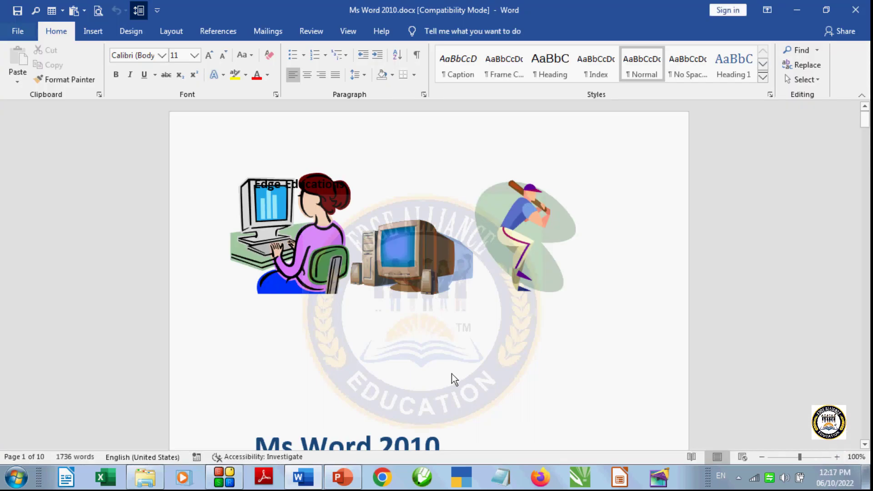
pyautogui.scroll(-2, 453, 374)
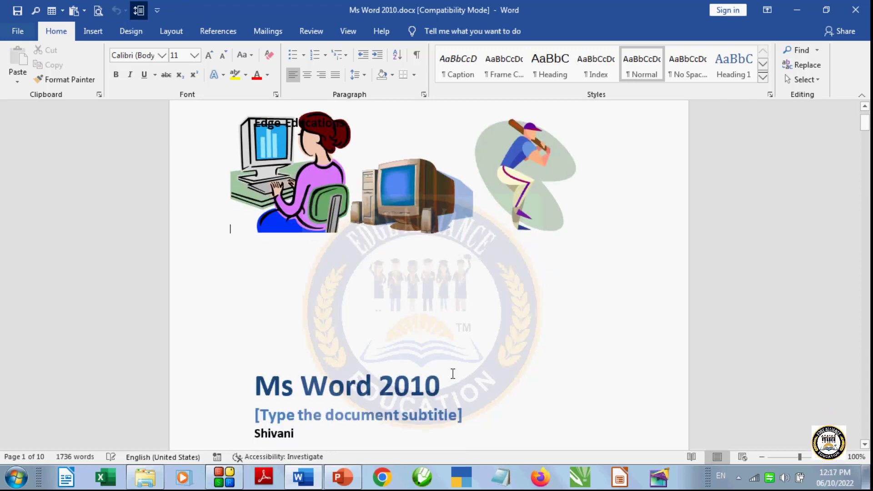
pyautogui.click(306, 435)
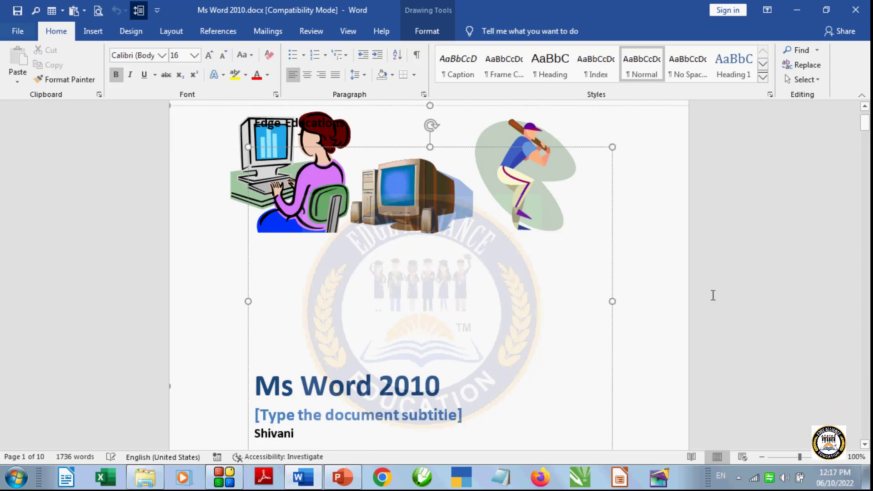
pyautogui.scroll(-2, 620, 306)
pyautogui.scroll(-4, 618, 308)
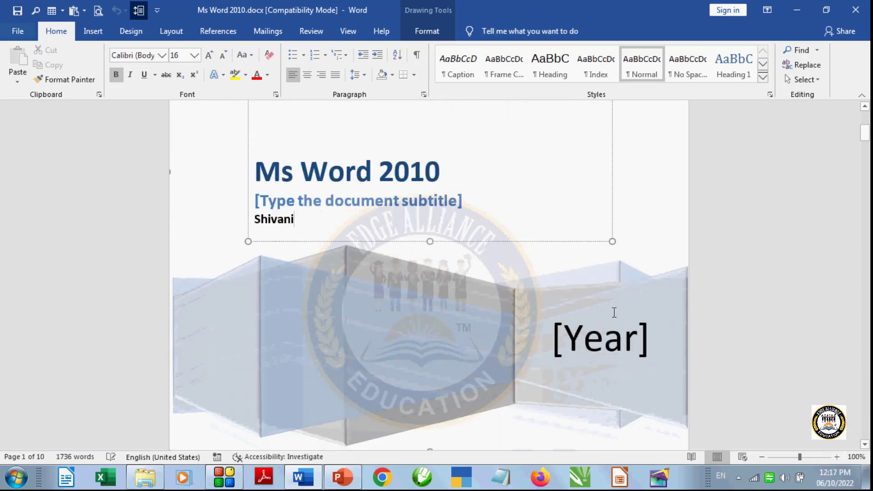
# - Replace the [Year] placeholder with 2022, then close Word without saving
pyautogui.click(614, 338)
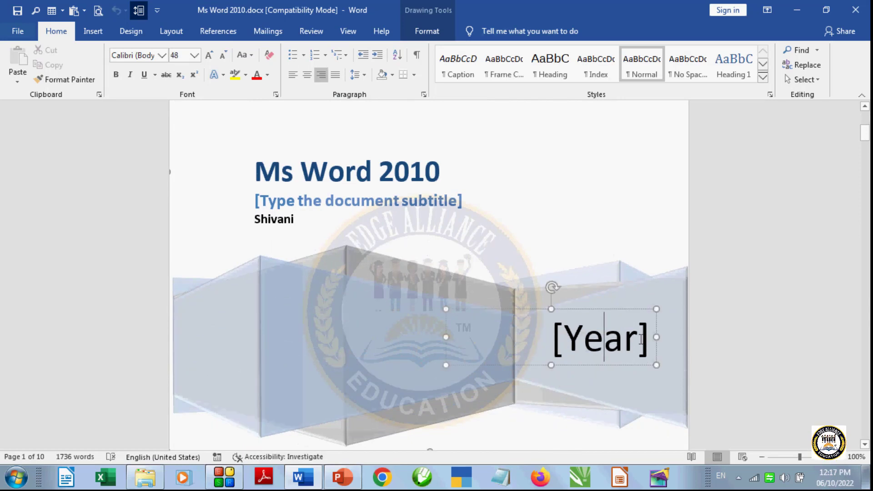
pyautogui.moveTo(641, 339); pyautogui.dragTo(549, 338)
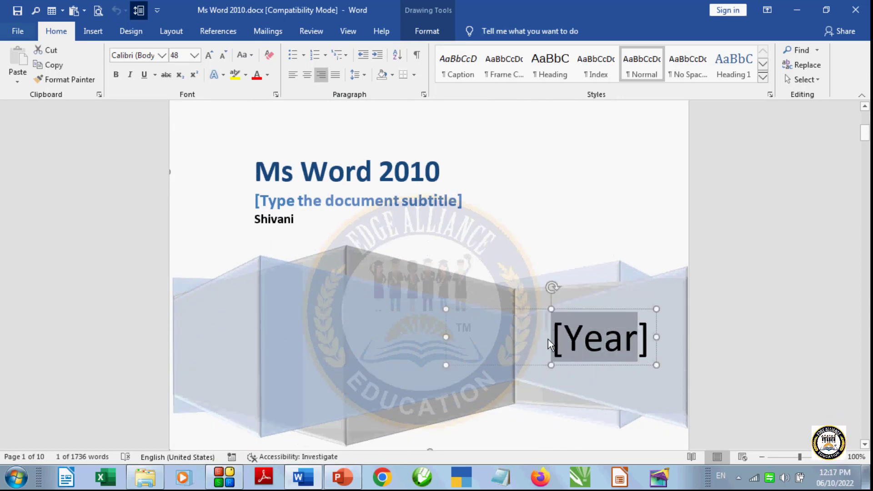
pyautogui.write('2022')
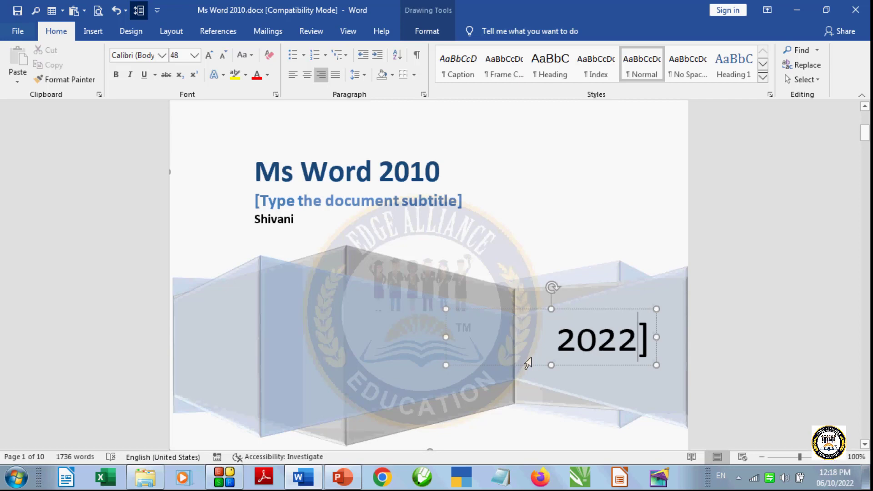
pyautogui.click(859, 13)
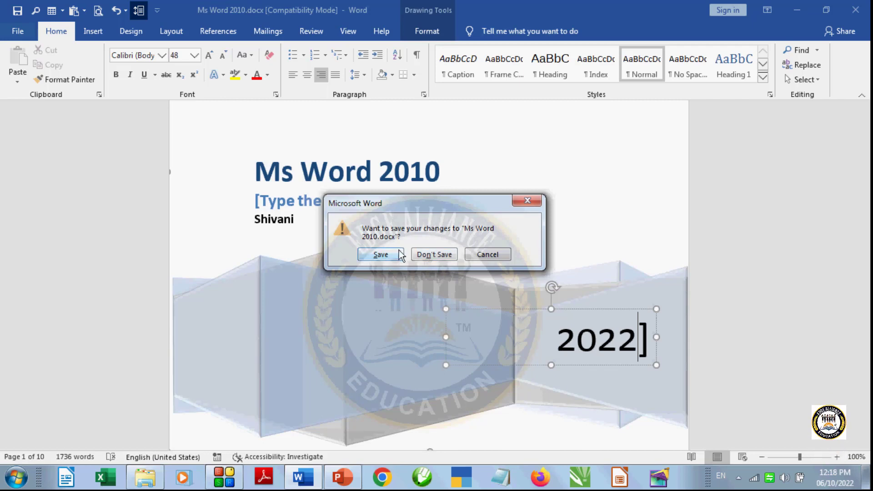
pyautogui.click(446, 256)
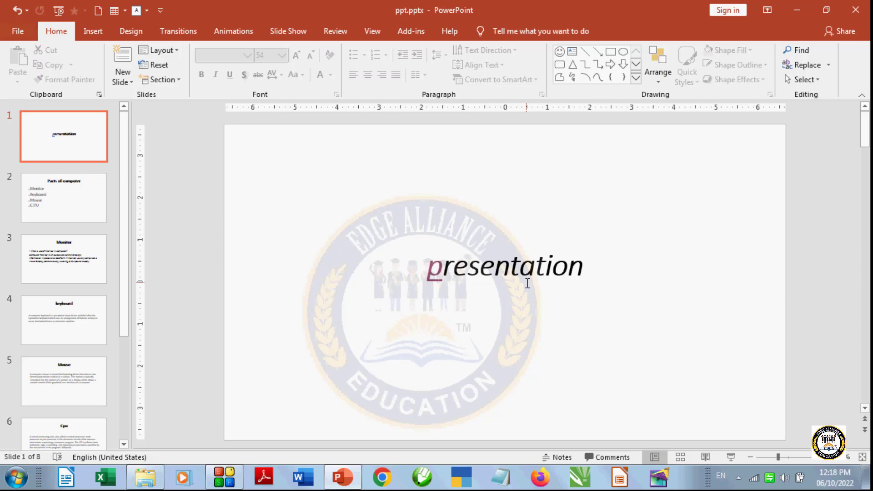
# - Select the linked letter 'p' in the slide 1 title and choose Remove Link in Edit Hyperlink
pyautogui.click(540, 268)
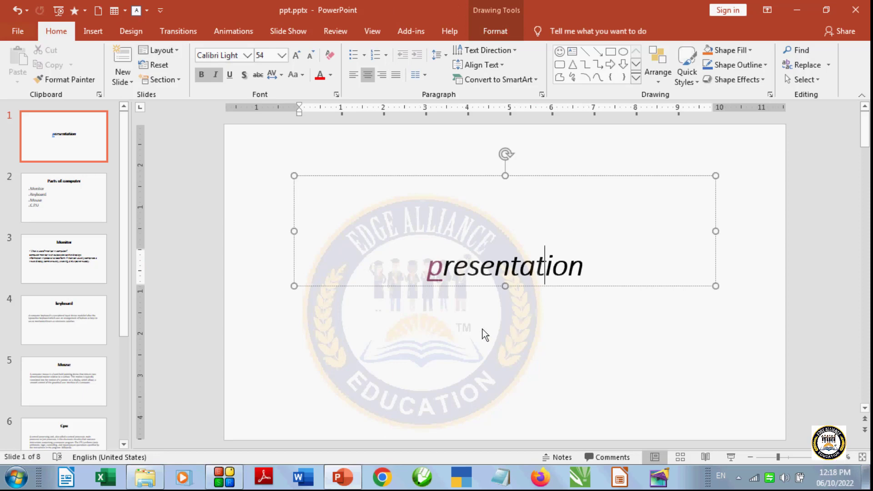
pyautogui.moveTo(443, 266)
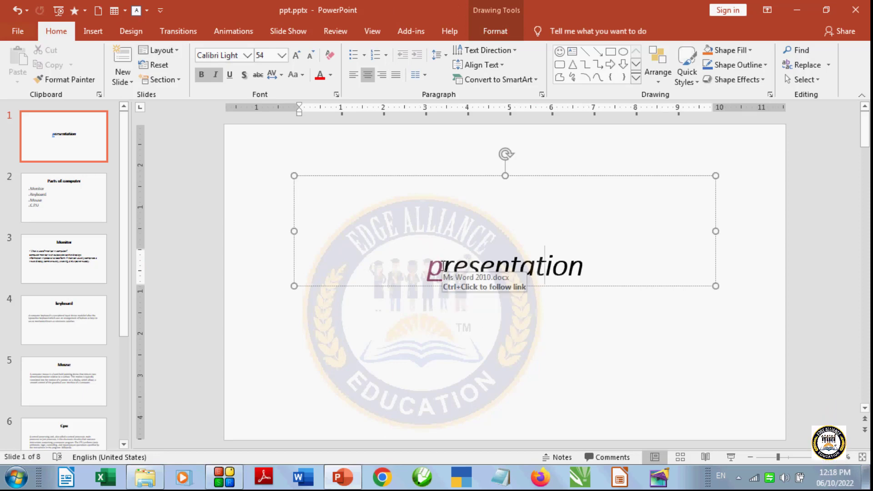
pyautogui.click(400, 265)
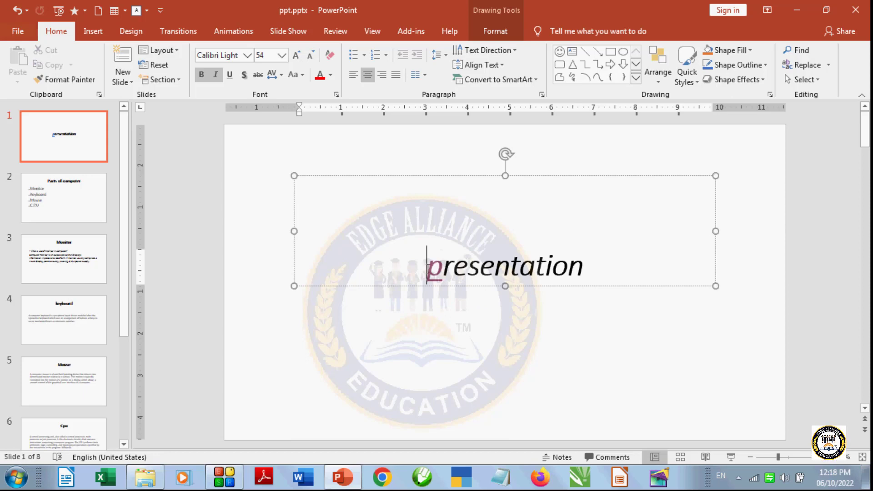
pyautogui.moveTo(443, 270); pyautogui.dragTo(423, 268)
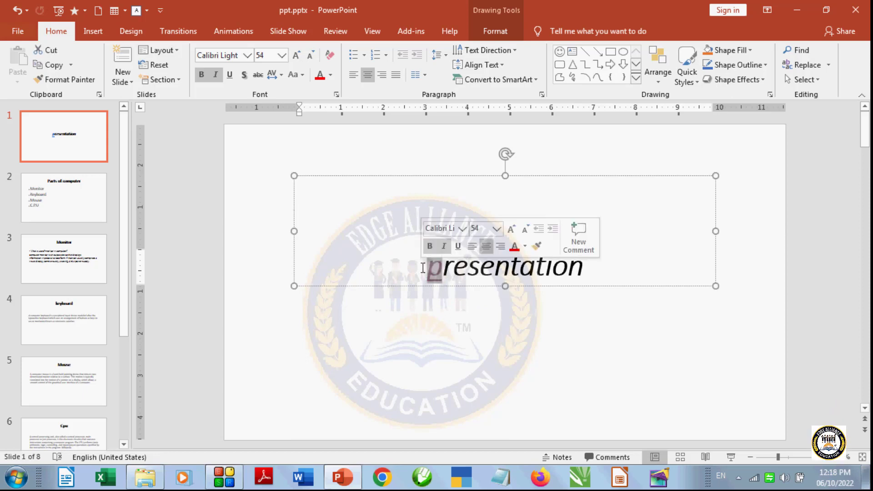
pyautogui.click(93, 32)
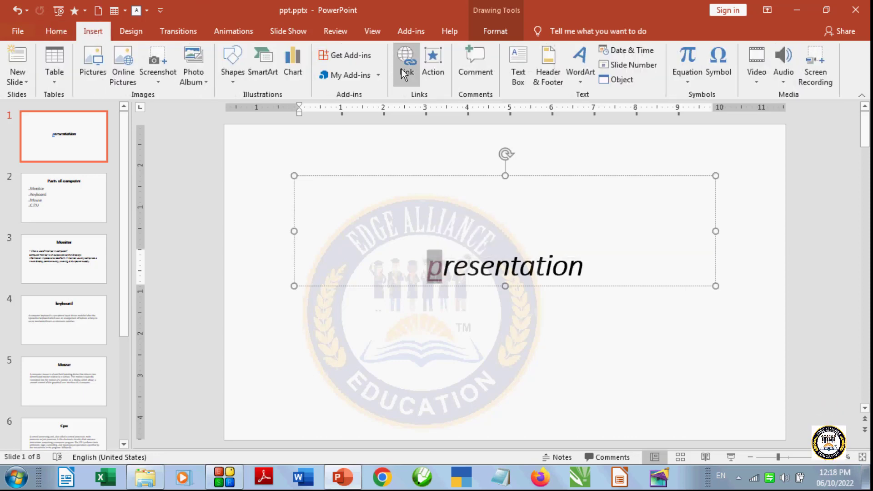
pyautogui.click(404, 74)
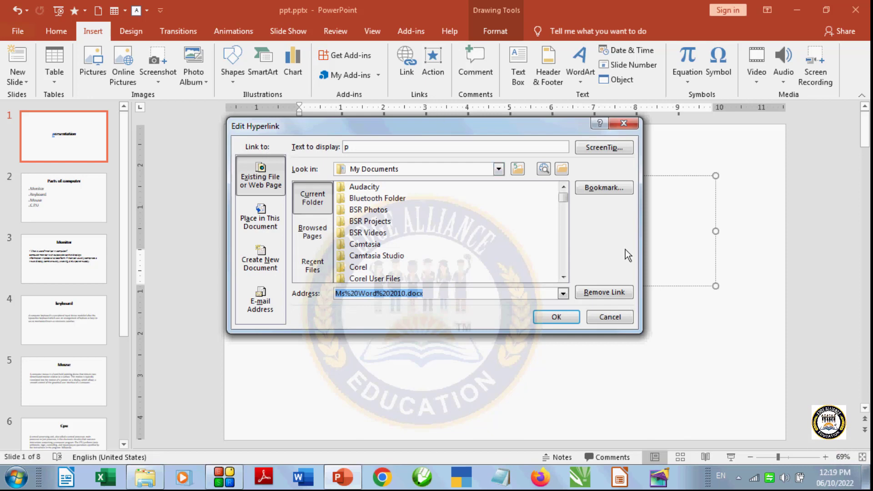
pyautogui.click(604, 293)
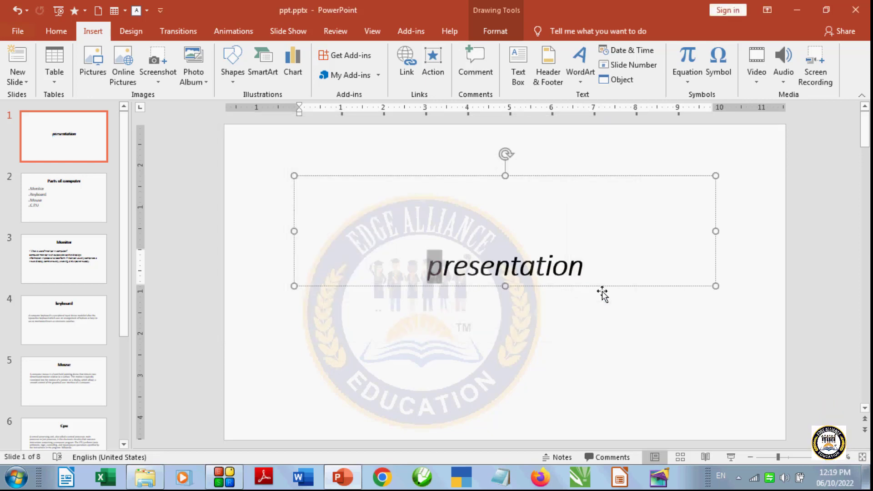
# - Deselect the title text and switch to the Slide Show tab
pyautogui.click(613, 254)
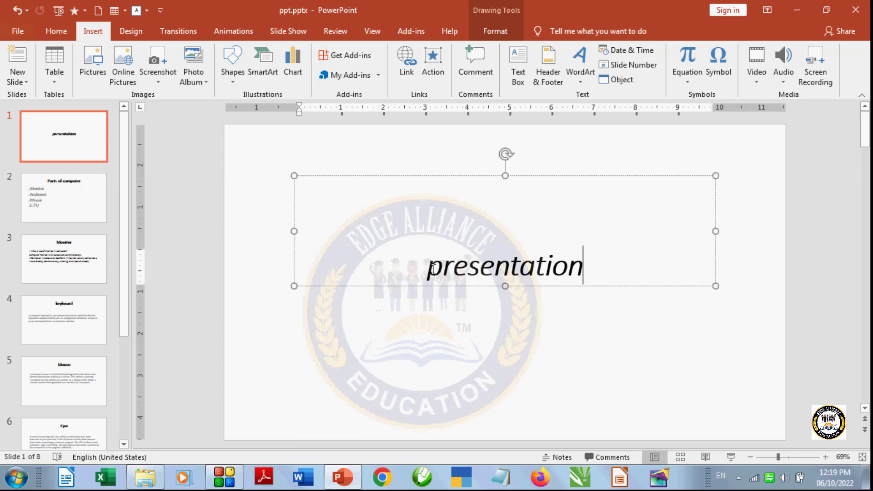
pyautogui.click(288, 34)
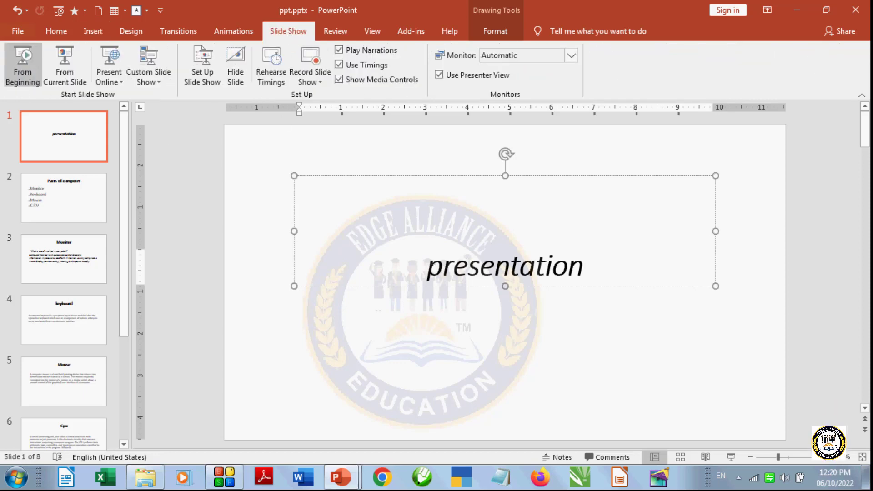
# - Play the show from the beginning through the Monitor, keyboard, Mouse and Cpu slides, then exit
pyautogui.click(23, 64)
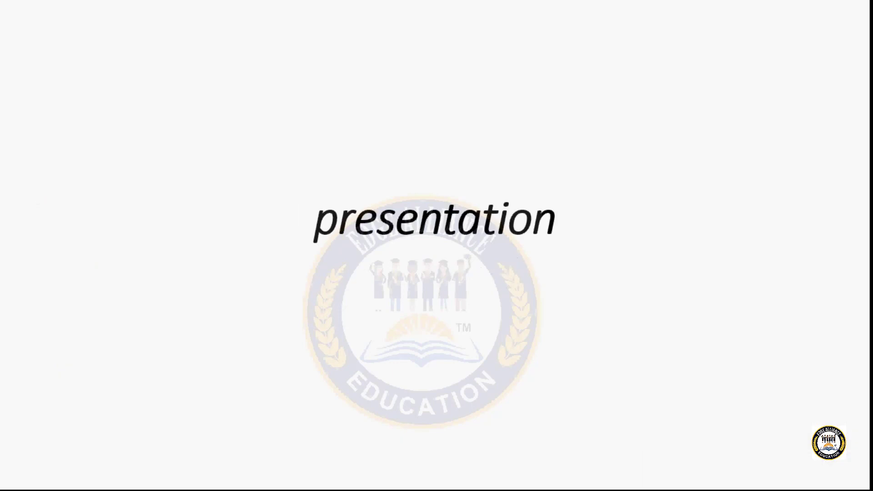
pyautogui.click(357, 171)
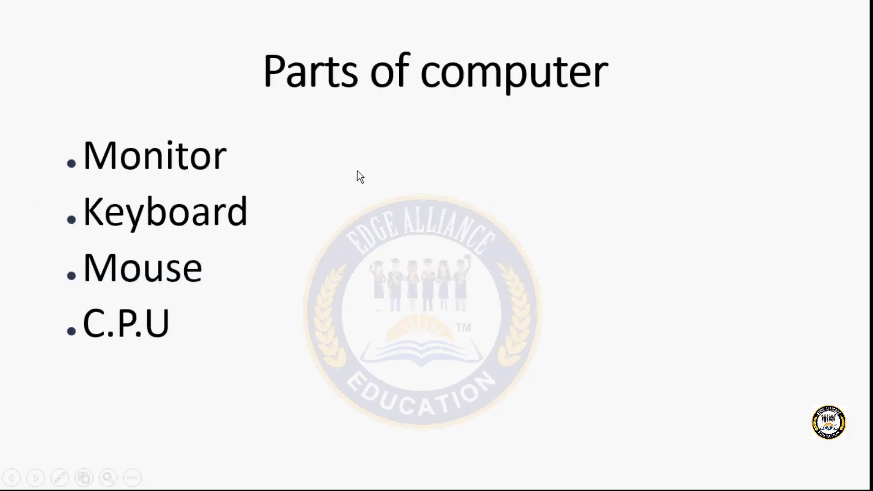
pyautogui.click(357, 171)
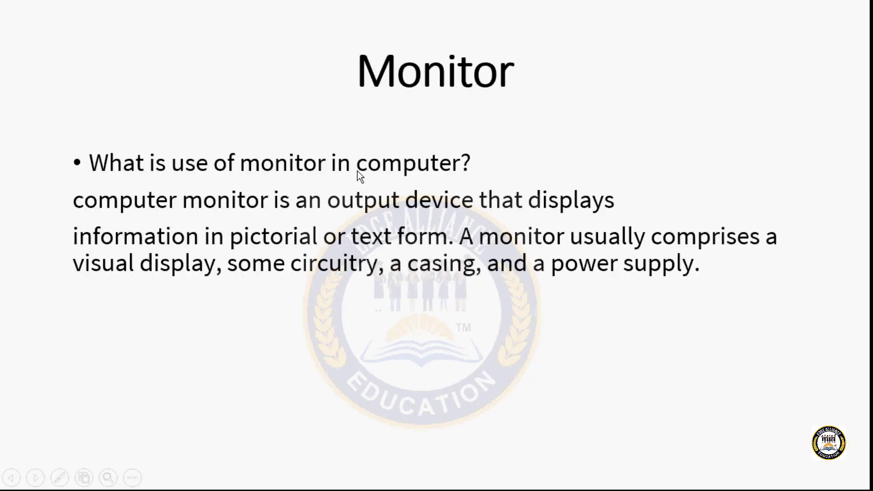
pyautogui.click(357, 171)
pyautogui.click(357, 171)
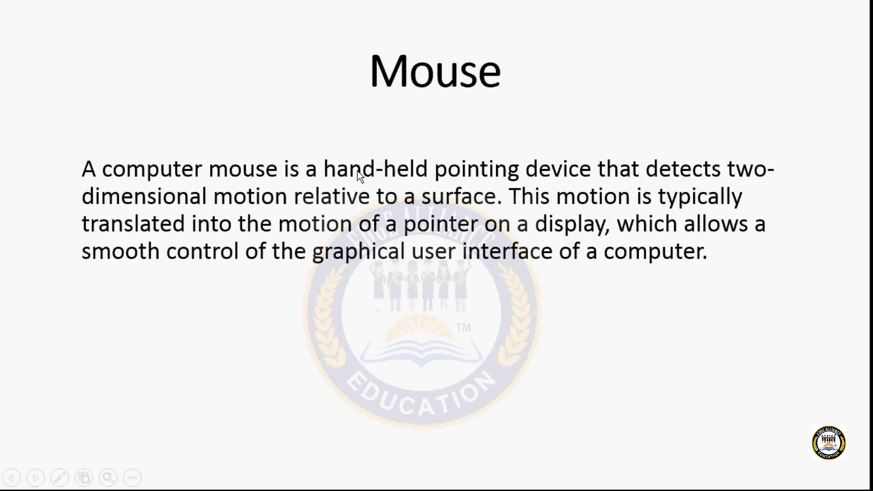
pyautogui.click(358, 171)
pyautogui.click(357, 171)
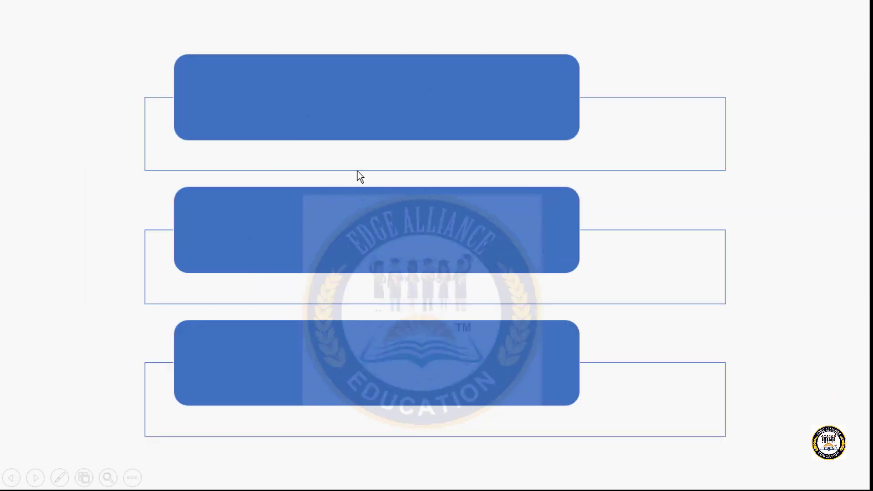
pyautogui.click(357, 171)
pyautogui.click(357, 171)
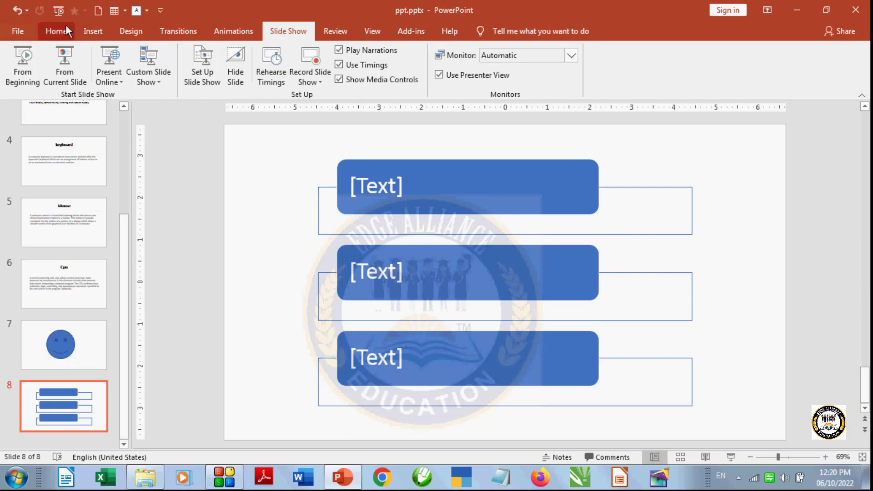
# - Scroll the thumbnails back up to slide 1 and click into its title text box
pyautogui.click(92, 31)
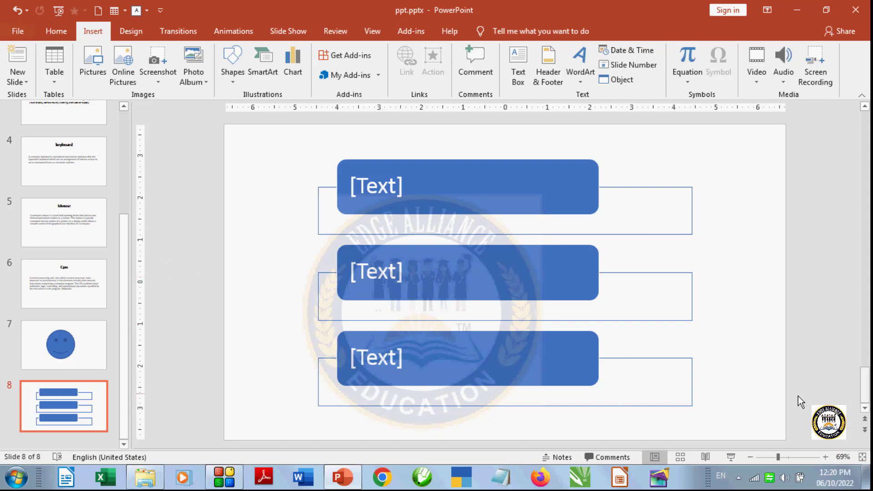
pyautogui.scroll(1, 280, 291)
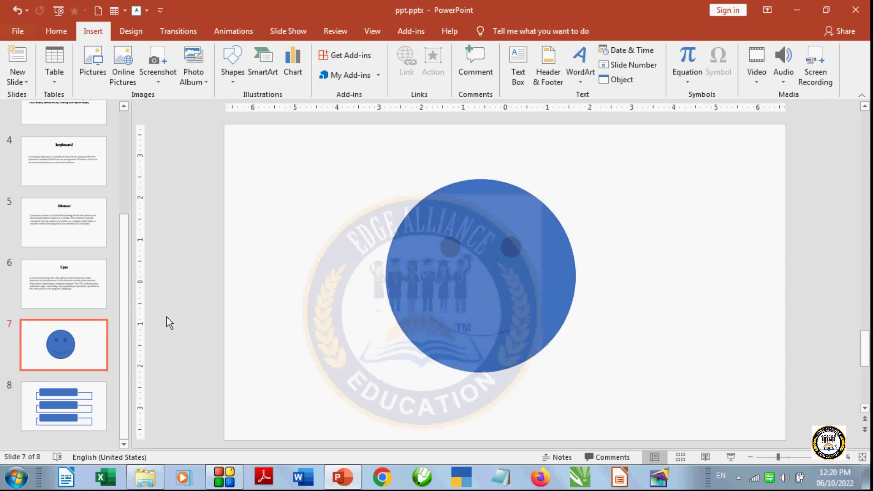
pyautogui.scroll(2, 166, 317)
pyautogui.scroll(4, 205, 290)
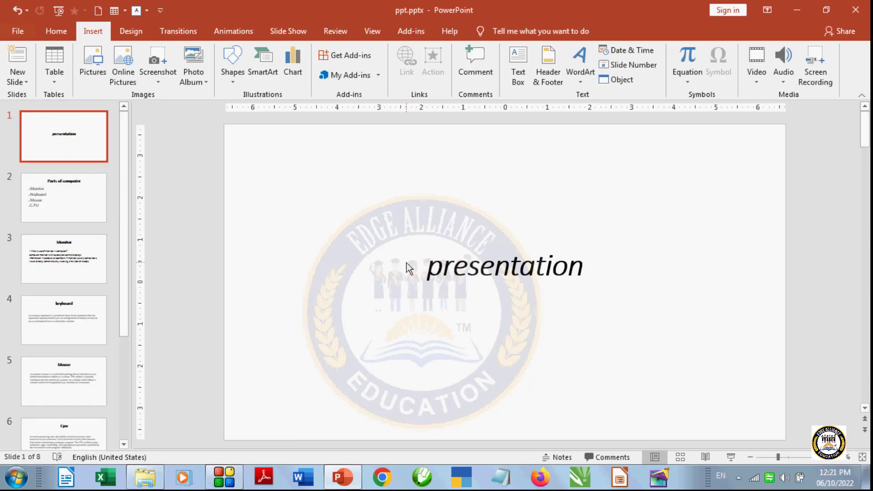
pyautogui.click(485, 280)
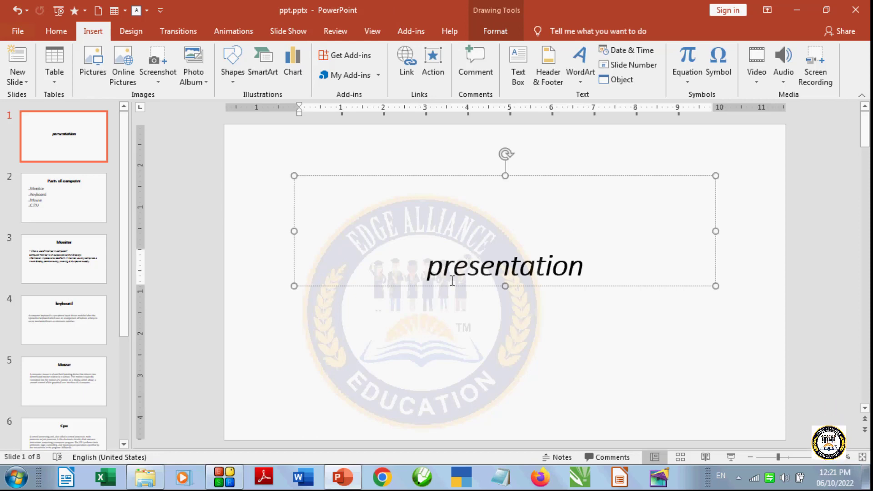
# - Choose Action Button: Go to End from the Action Buttons section of the Shapes gallery
pyautogui.click(231, 83)
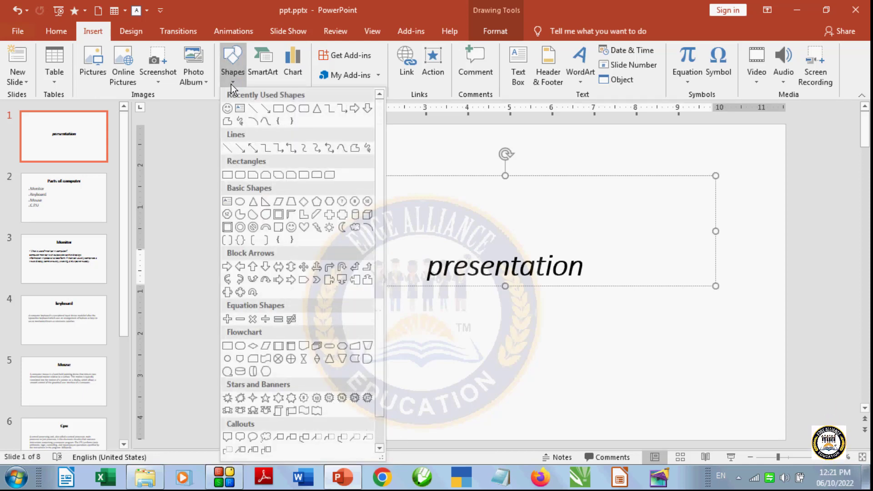
pyautogui.moveTo(380, 168); pyautogui.dragTo(378, 222)
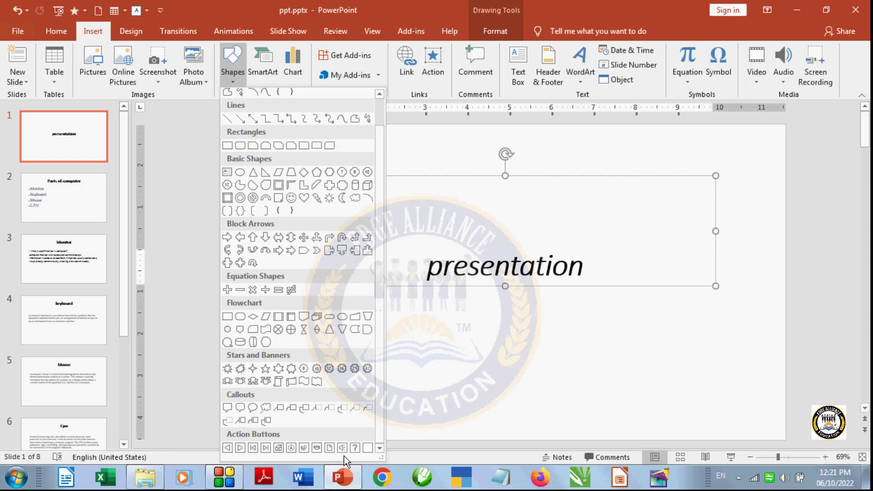
pyautogui.click(246, 459)
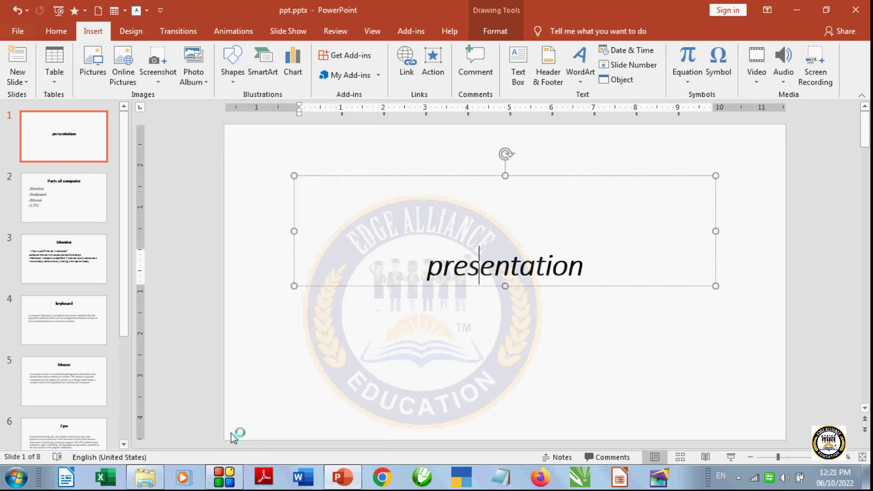
pyautogui.click(232, 75)
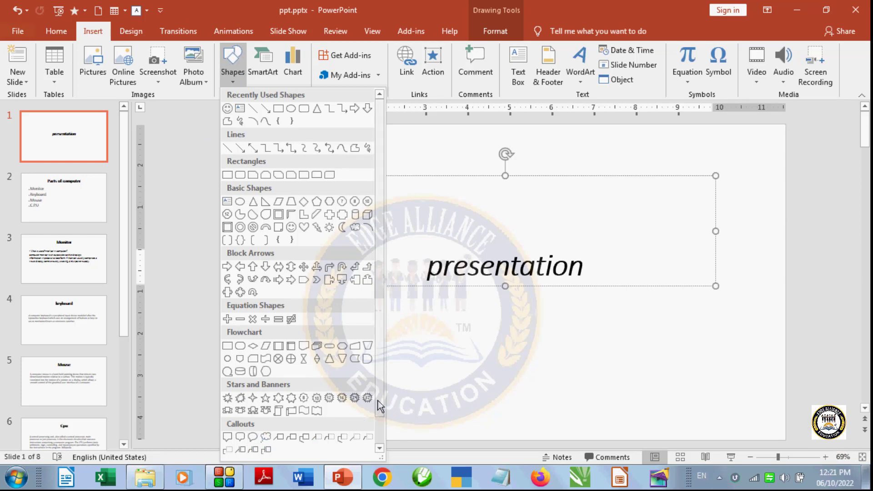
pyautogui.scroll(-3, 383, 414)
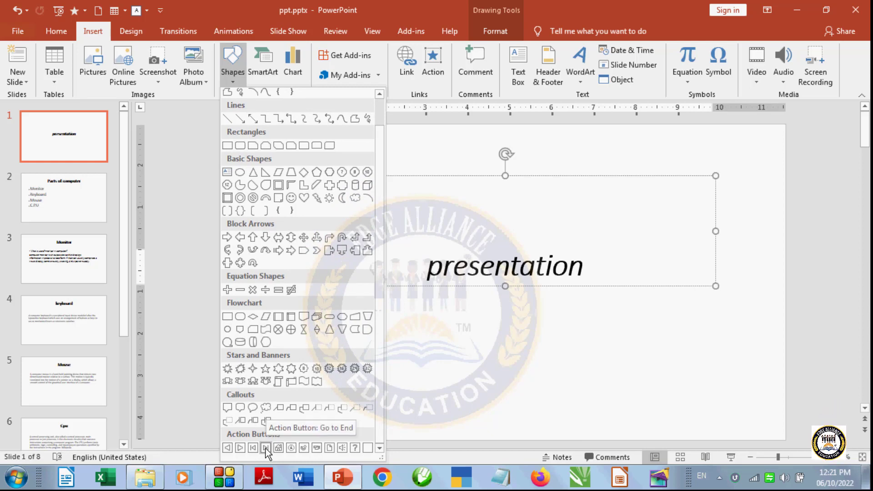
pyautogui.click(266, 448)
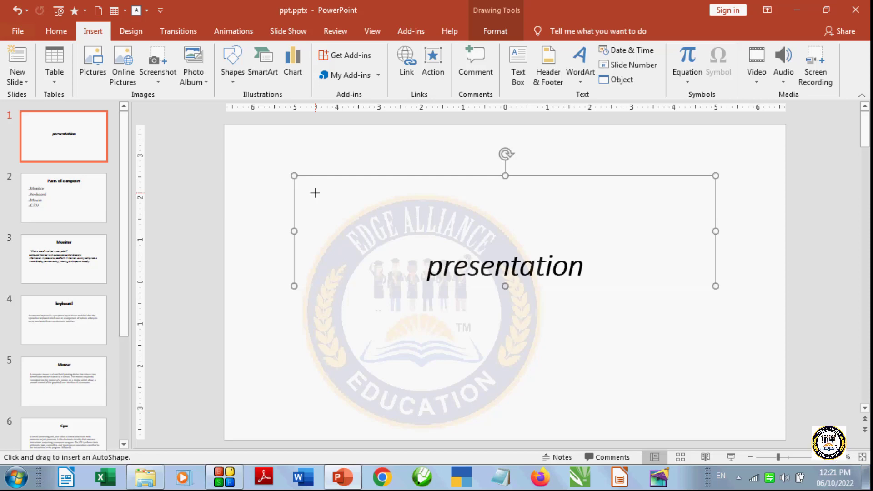
# - Draw the Go to End button at the title slide's top-left and set its hyperlink to Last Slide
pyautogui.moveTo(315, 193); pyautogui.dragTo(345, 217)
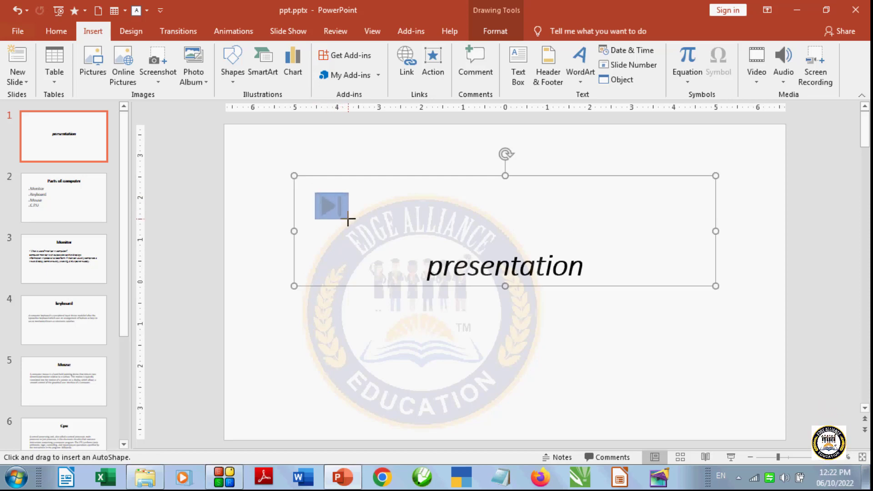
pyautogui.moveTo(344, 217); pyautogui.dragTo(345, 218)
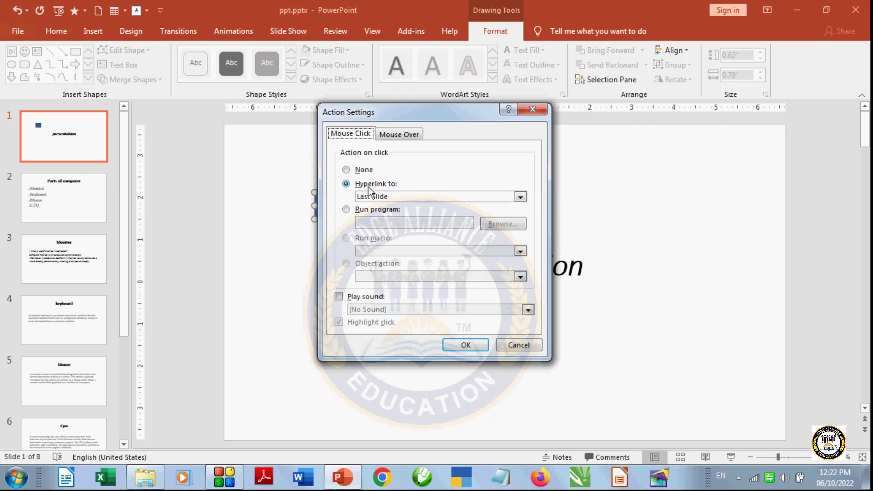
pyautogui.click(350, 186)
pyautogui.click(520, 197)
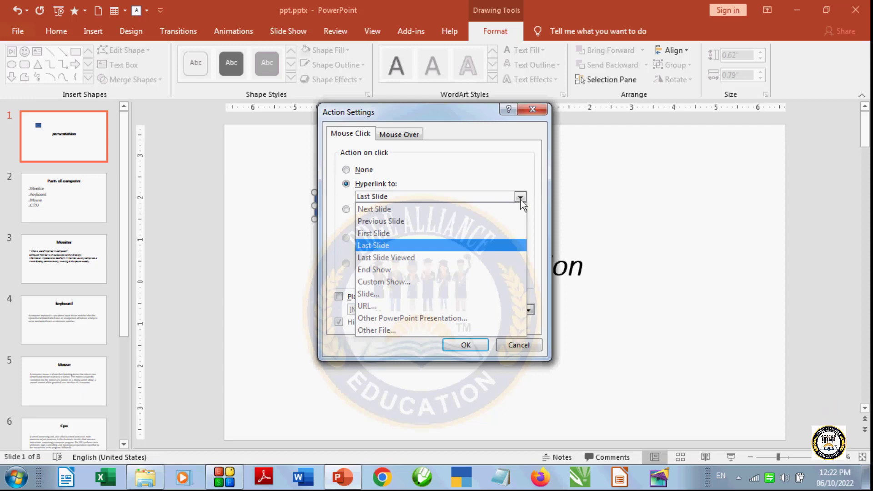
pyautogui.click(520, 200)
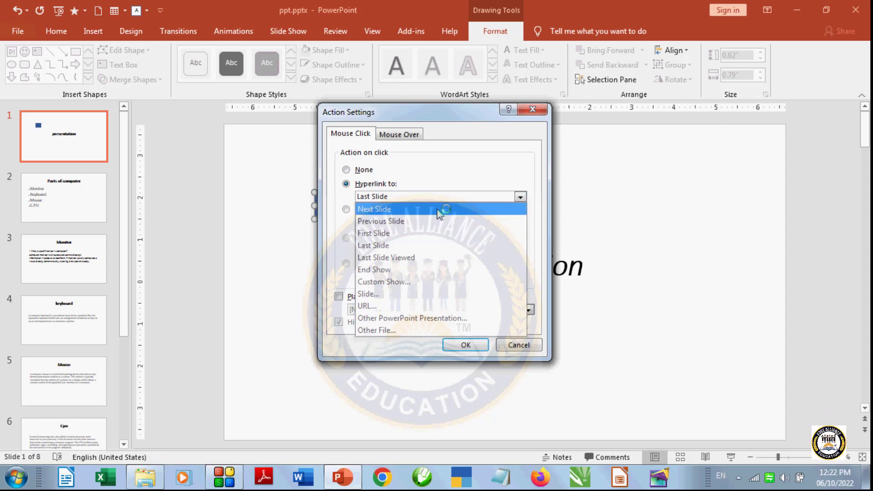
pyautogui.click(383, 196)
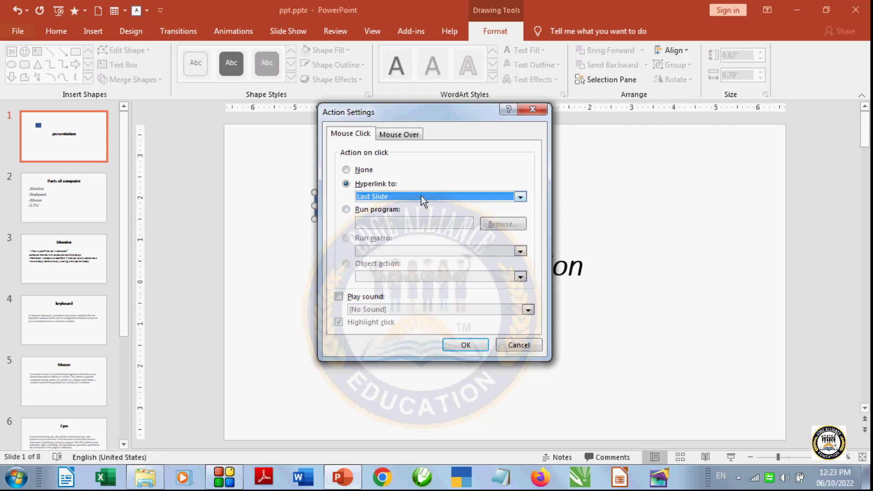
pyautogui.click(479, 346)
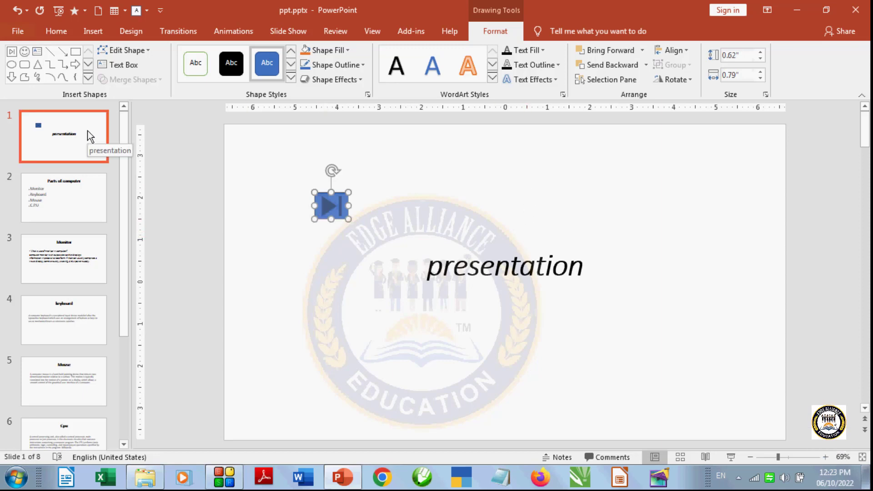
# - View the Parts of computer slide, then return to the title slide
pyautogui.click(85, 203)
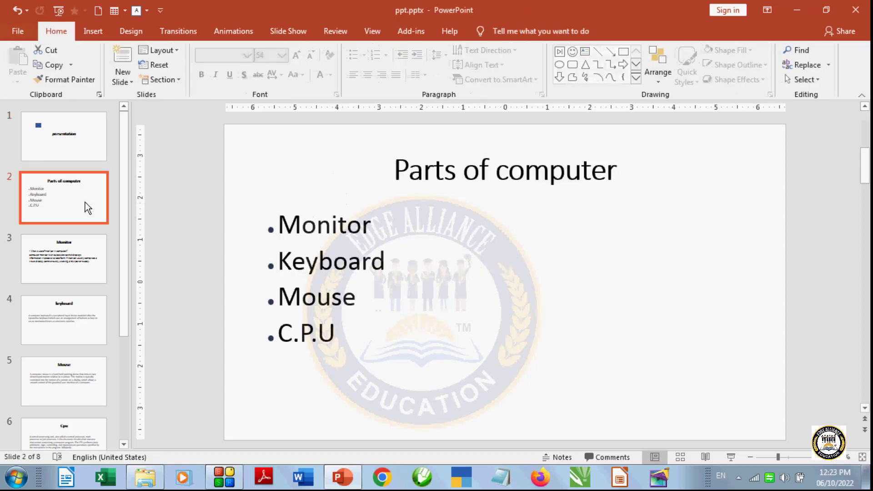
pyautogui.moveTo(123, 241); pyautogui.dragTo(94, 395)
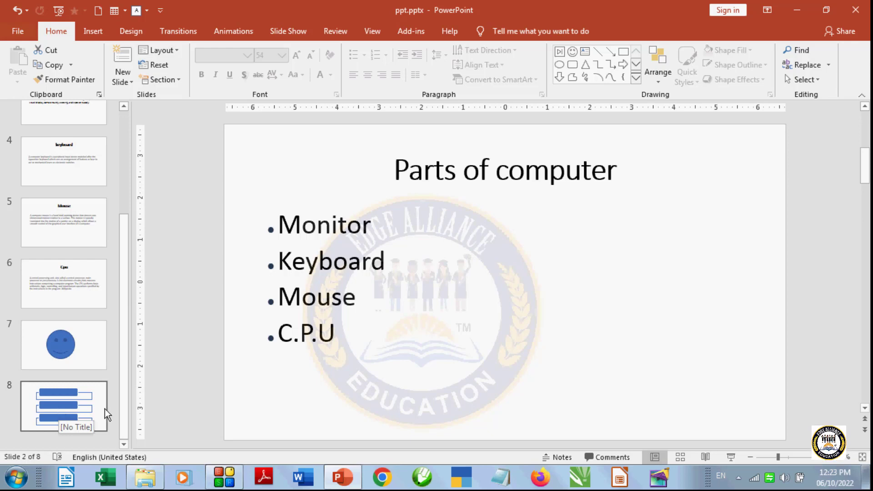
pyautogui.moveTo(125, 385); pyautogui.dragTo(124, 256)
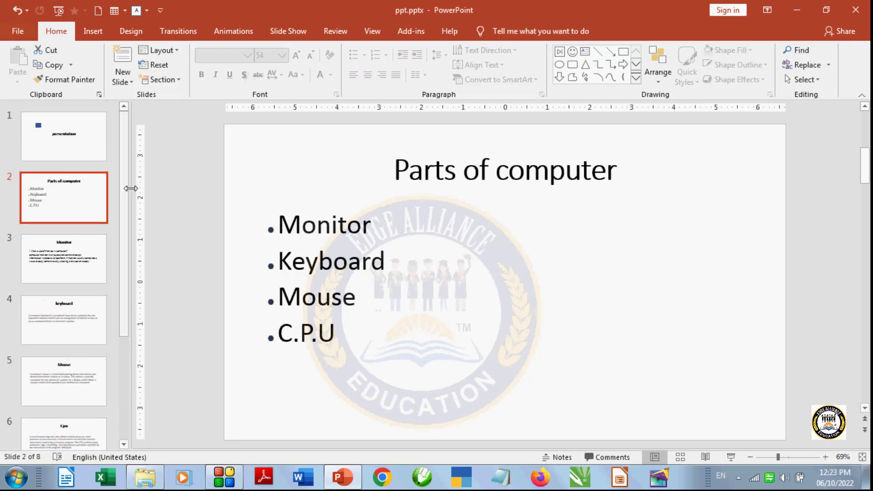
pyautogui.click(75, 145)
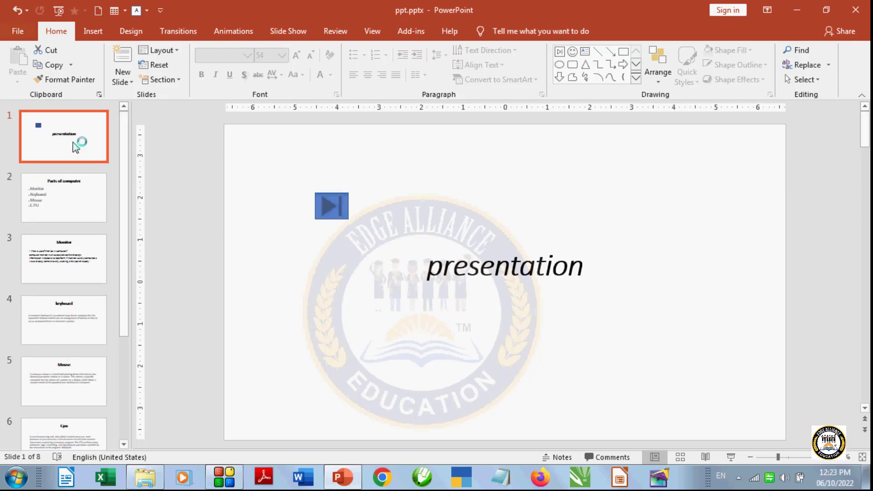
# - Run the show from the beginning, click the button to jump to slide 8, then exit with Esc
pyautogui.click(287, 32)
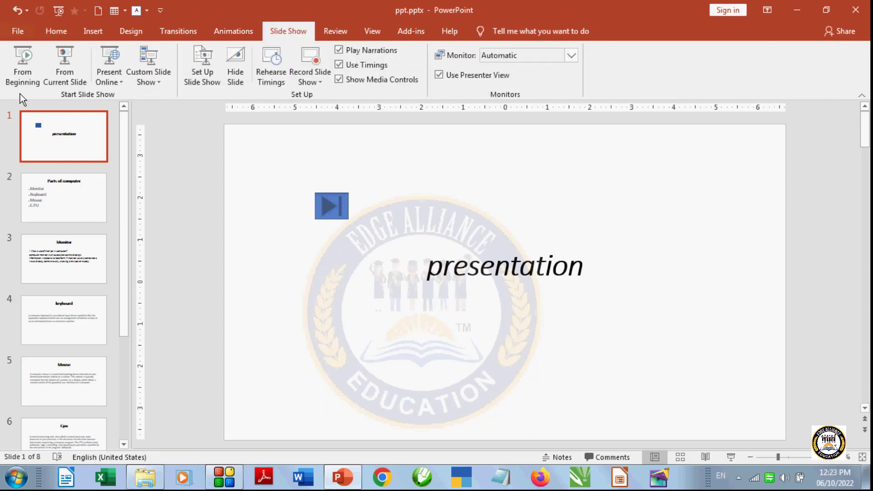
pyautogui.click(26, 75)
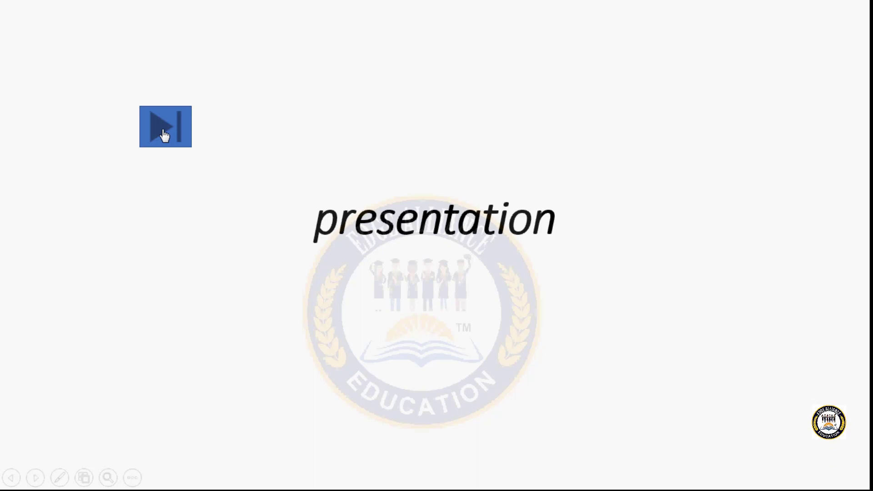
pyautogui.click(163, 130)
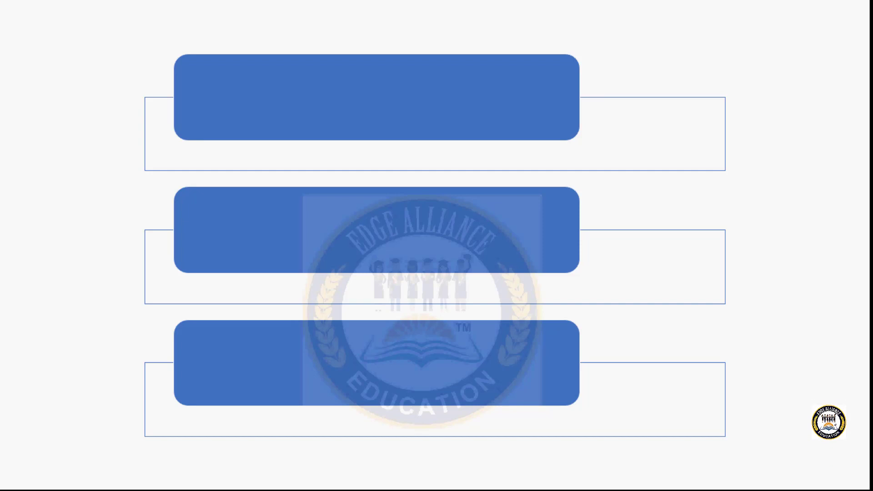
pyautogui.press('Escape')
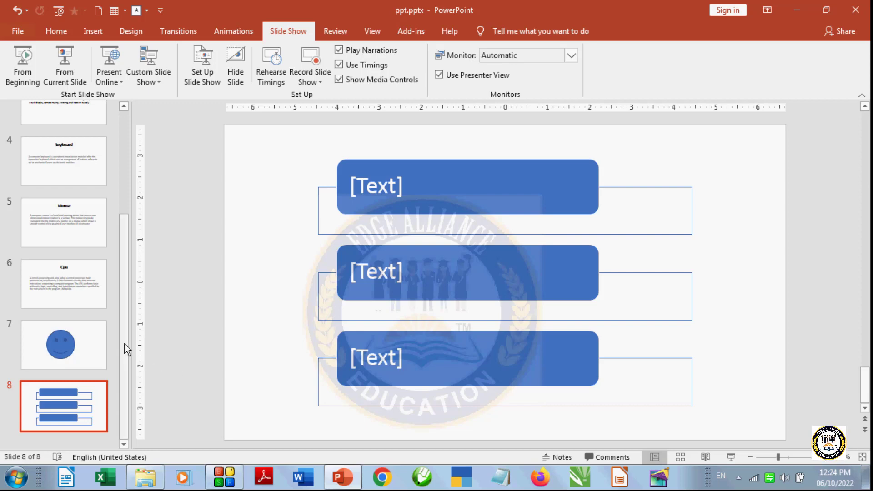
# - Open the Parts of computer slide and select its bullet list text box
pyautogui.moveTo(125, 344); pyautogui.dragTo(135, 234)
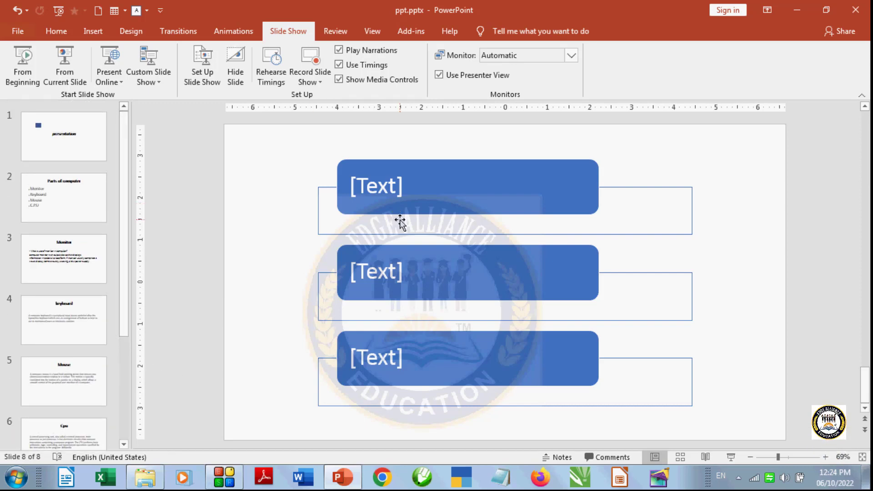
pyautogui.click(40, 208)
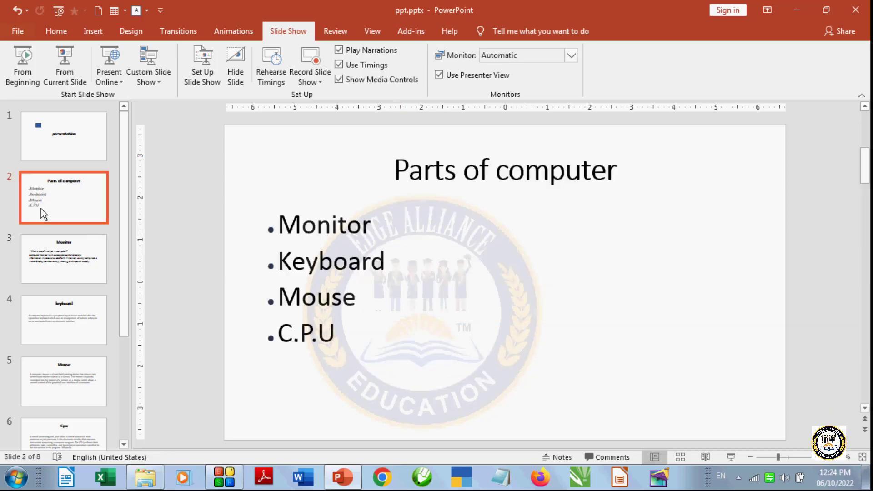
pyautogui.click(336, 222)
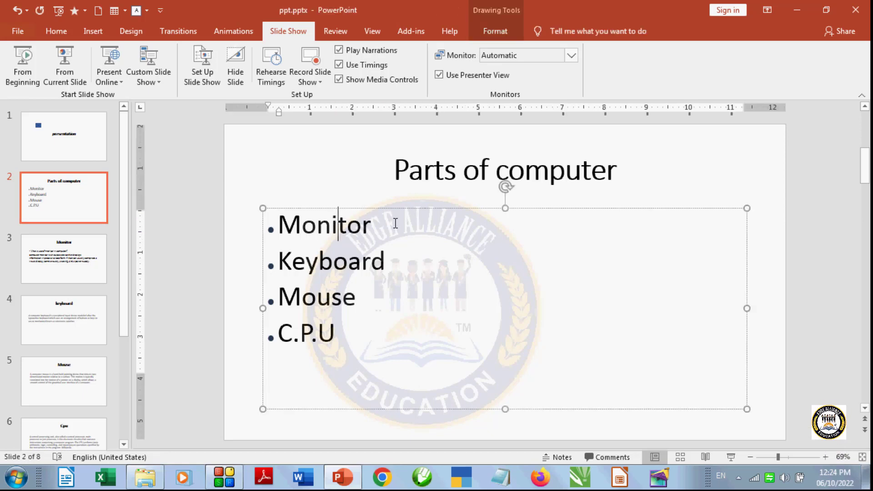
# - Draw a Document action button to the right of the bullet list
pyautogui.click(96, 32)
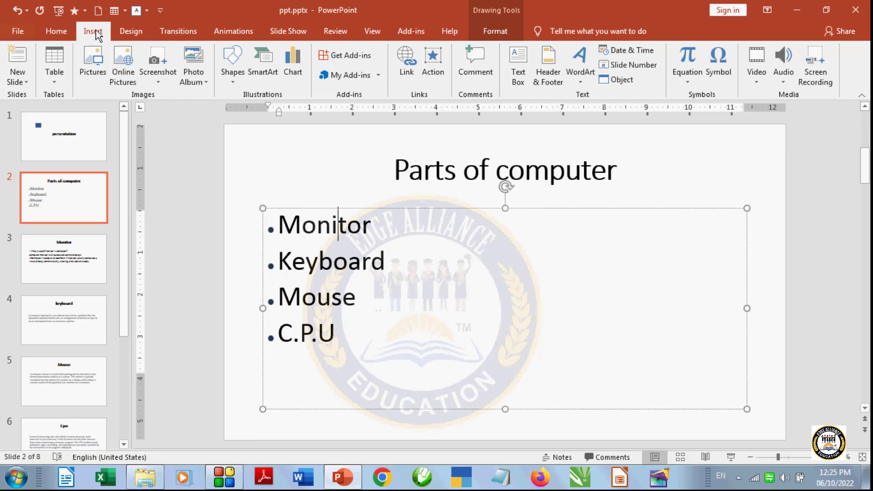
pyautogui.click(234, 84)
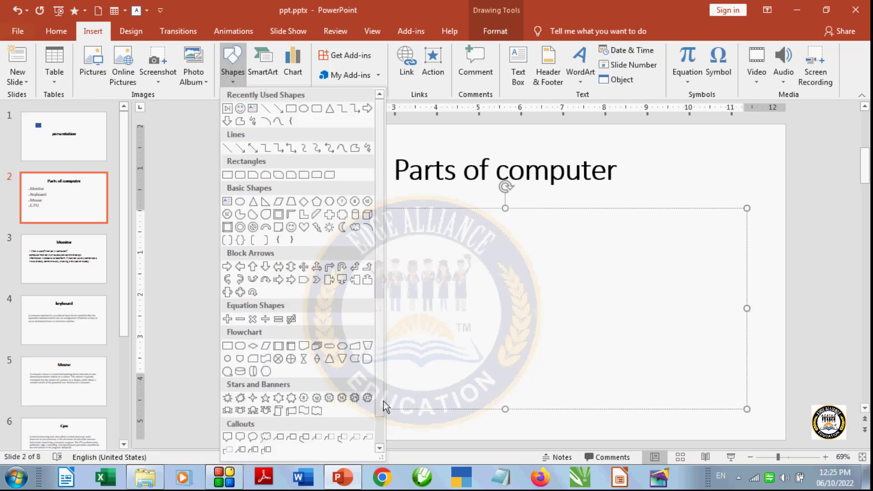
pyautogui.moveTo(384, 401); pyautogui.dragTo(381, 432)
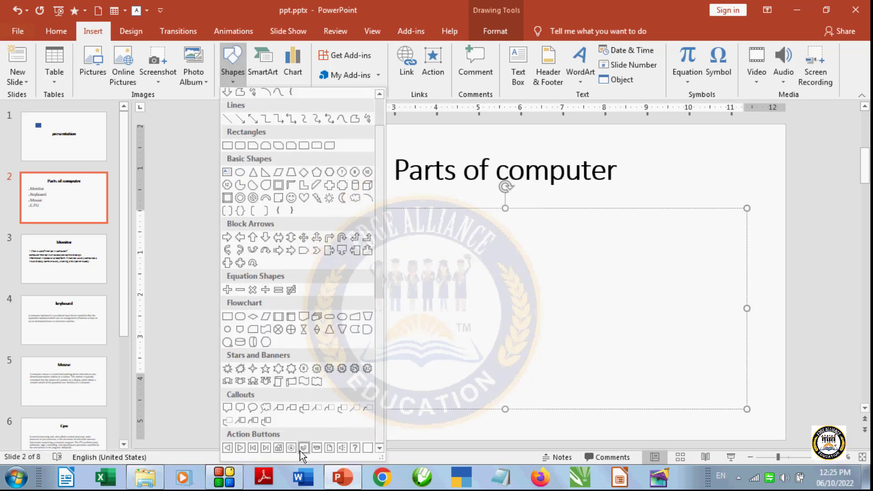
pyautogui.click(329, 448)
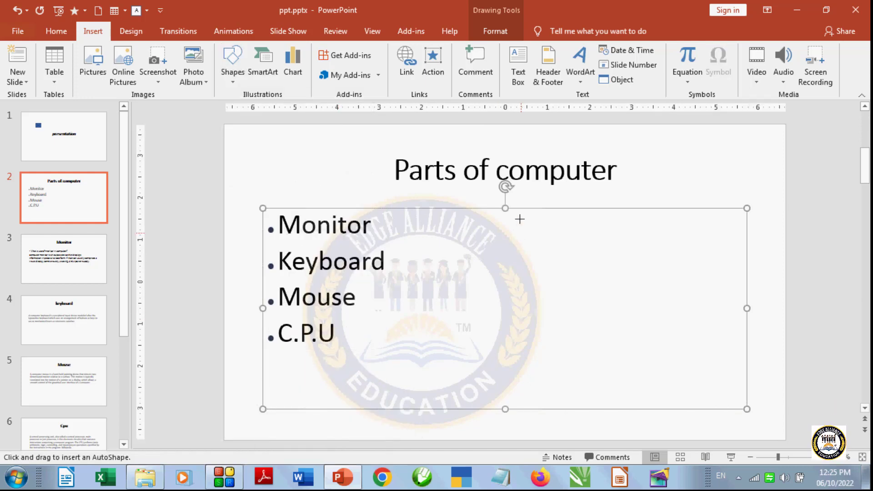
pyautogui.moveTo(519, 219); pyautogui.dragTo(553, 255)
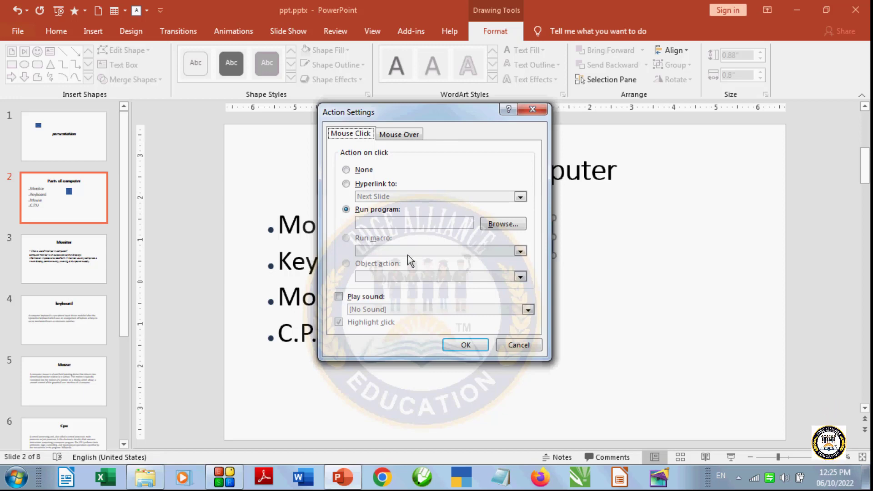
# - Set the button's action to Hyperlink to End Show and confirm with OK
pyautogui.click(346, 185)
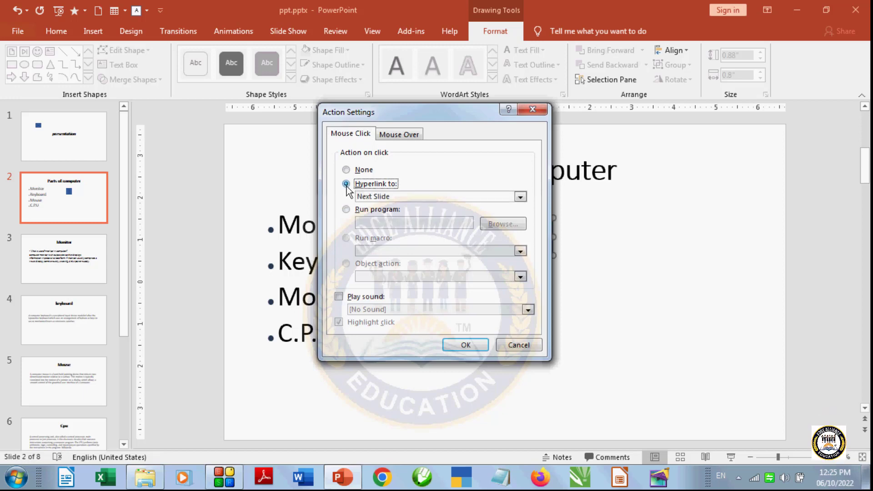
pyautogui.click(519, 198)
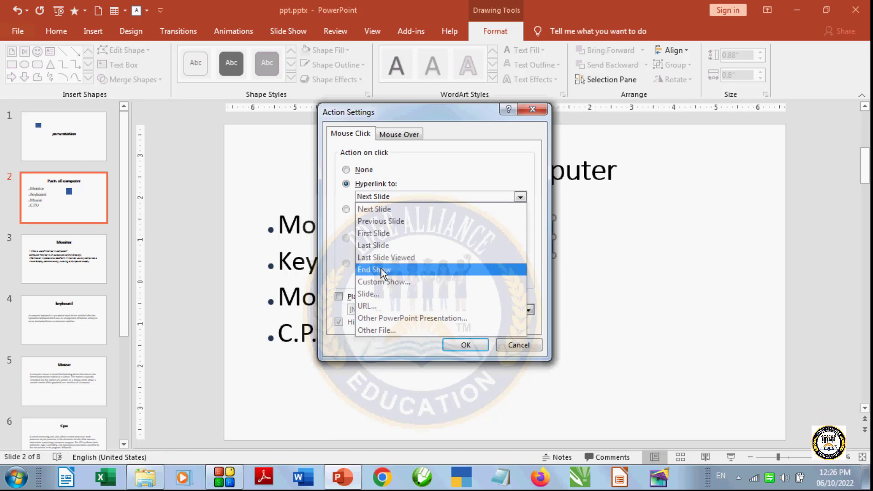
pyautogui.click(381, 269)
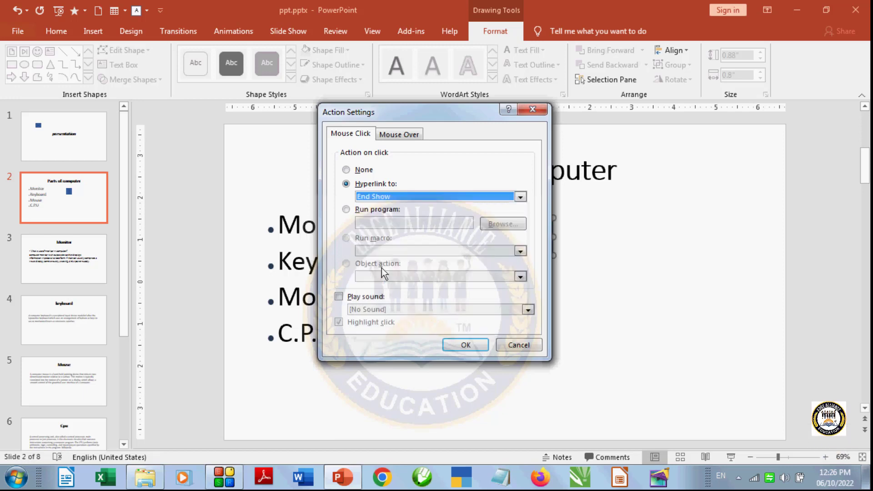
pyautogui.click(472, 348)
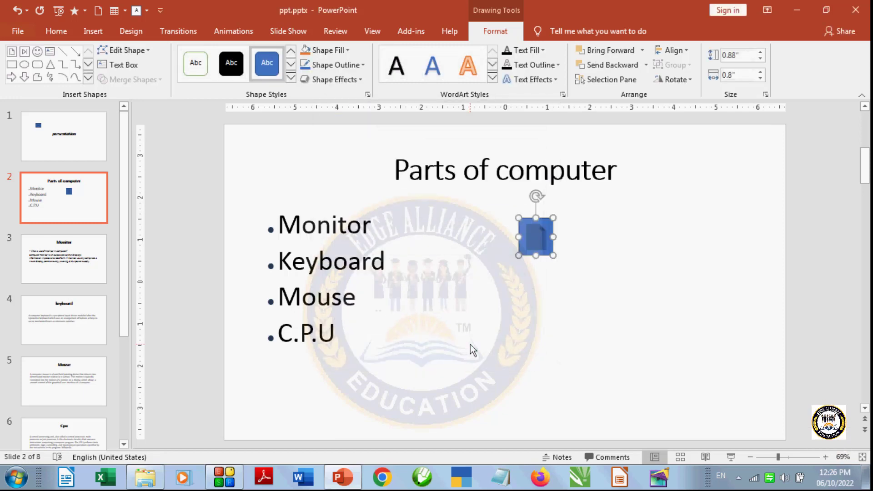
pyautogui.click(286, 32)
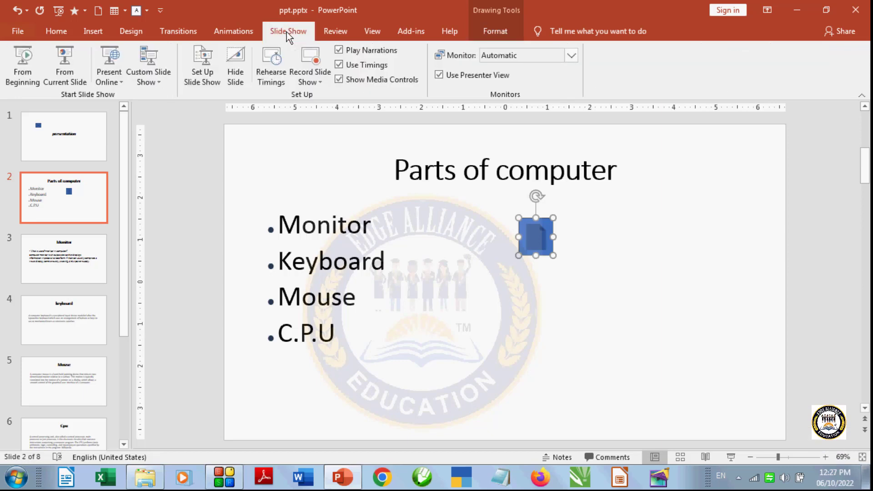
pyautogui.click(17, 69)
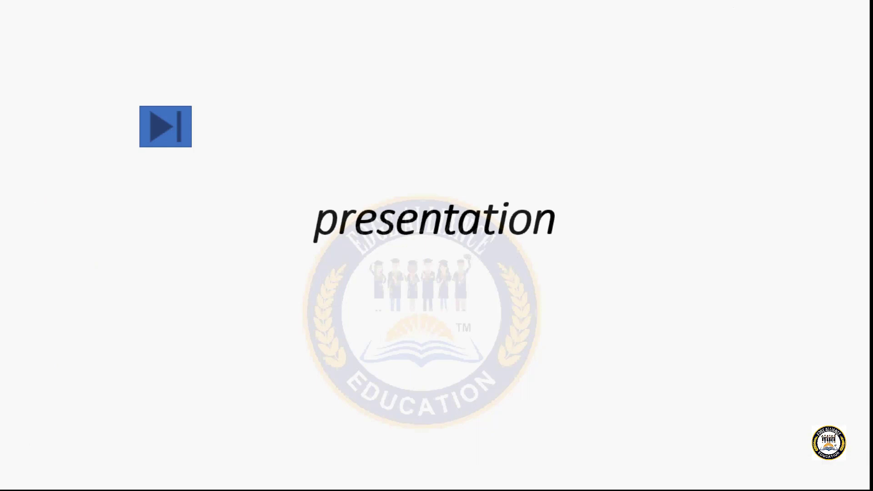
pyautogui.click(451, 304)
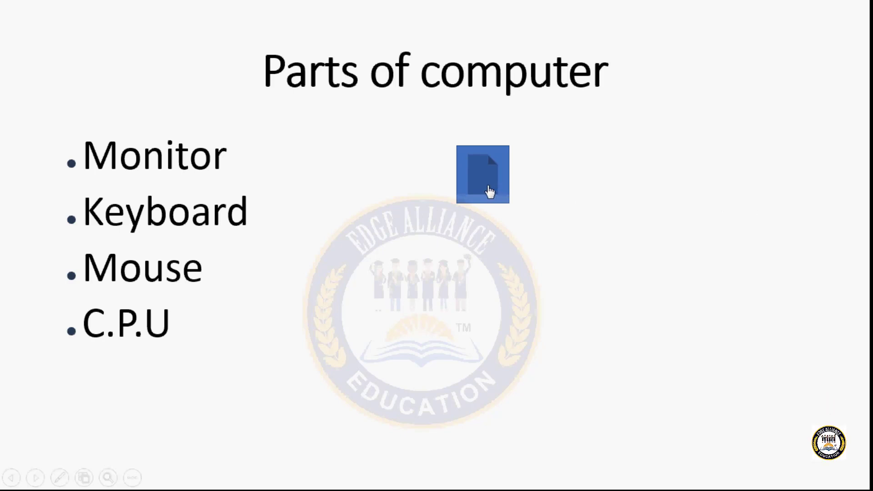
pyautogui.press('Escape')
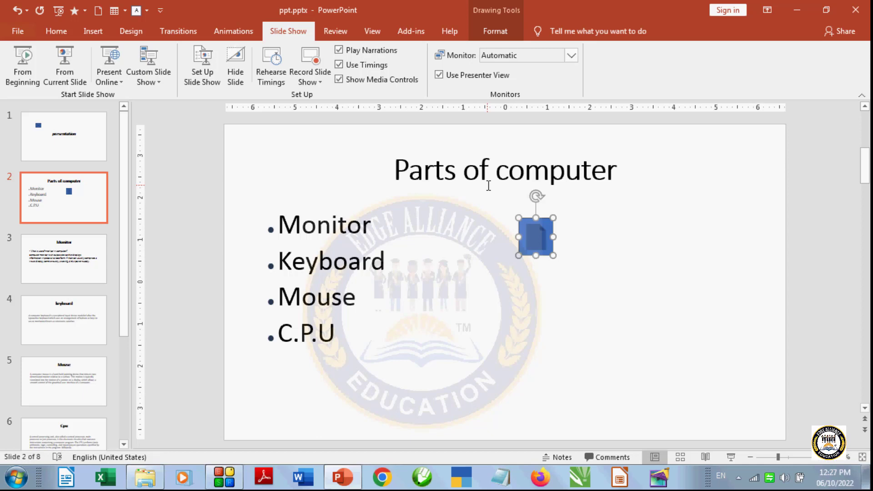
# - Draw an Information action button below the text at the Monitor slide's lower left
pyautogui.click(93, 32)
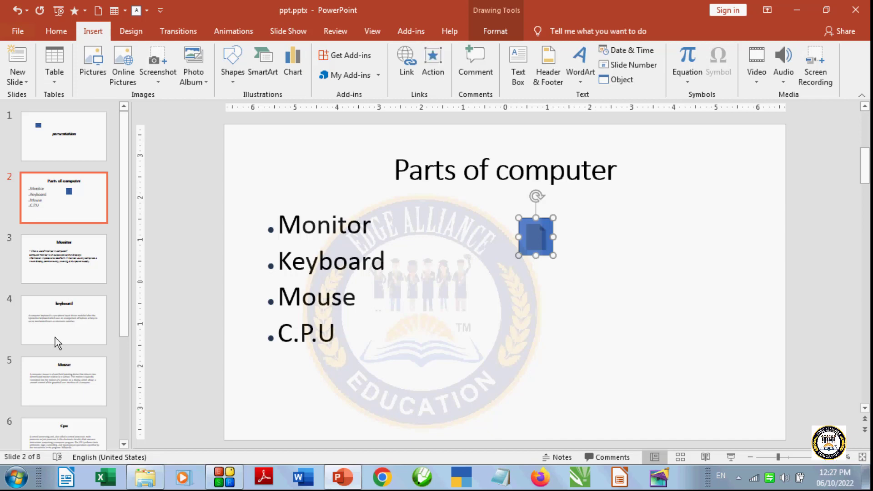
pyautogui.click(43, 269)
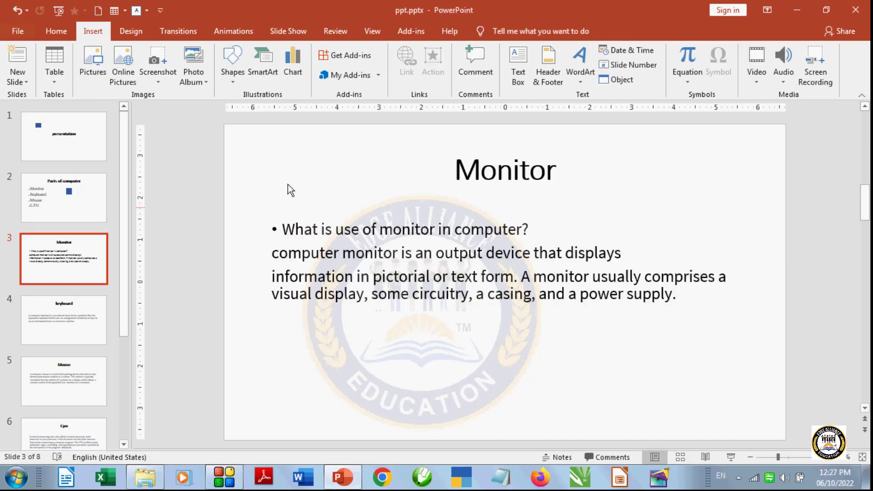
pyautogui.click(454, 172)
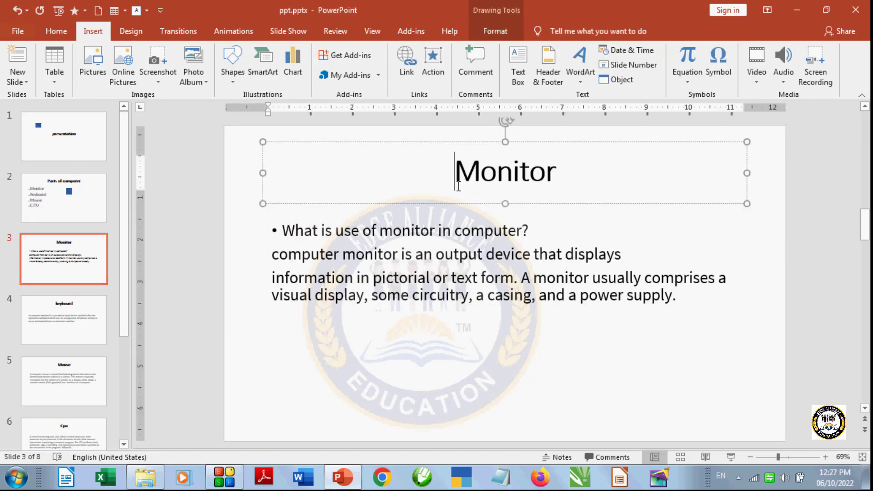
pyautogui.click(238, 80)
pyautogui.click(379, 448)
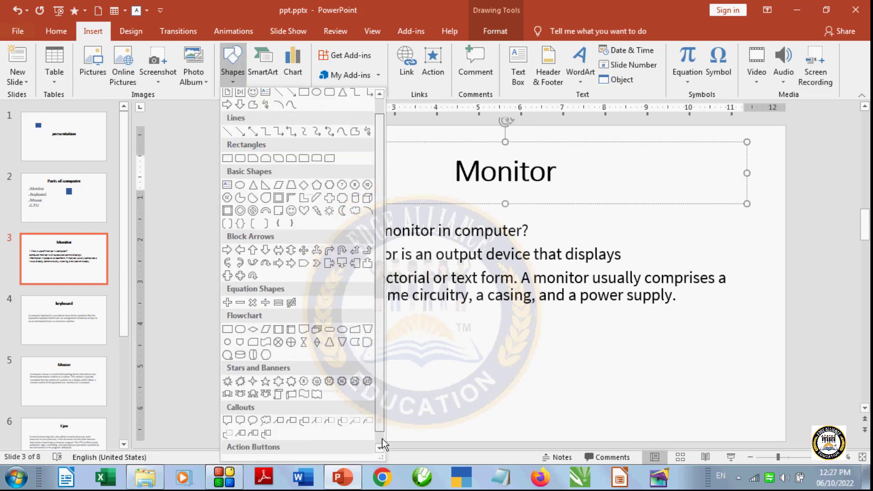
pyautogui.click(291, 448)
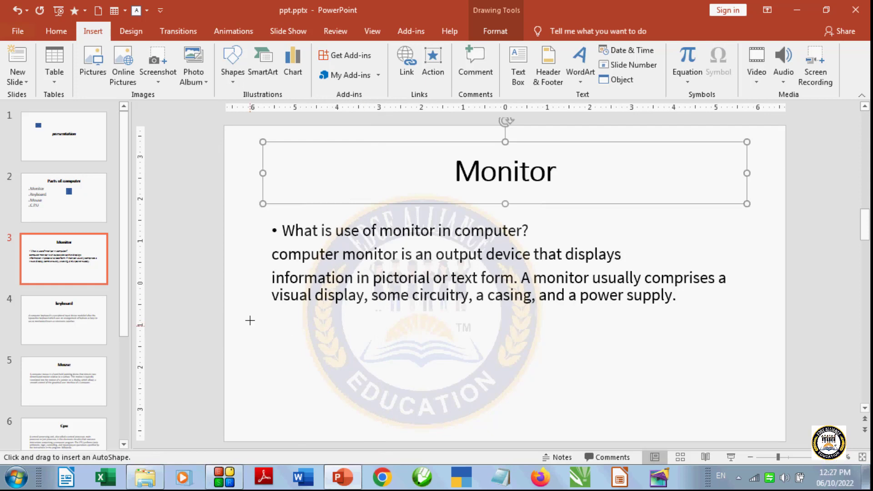
pyautogui.moveTo(249, 320); pyautogui.dragTo(285, 354)
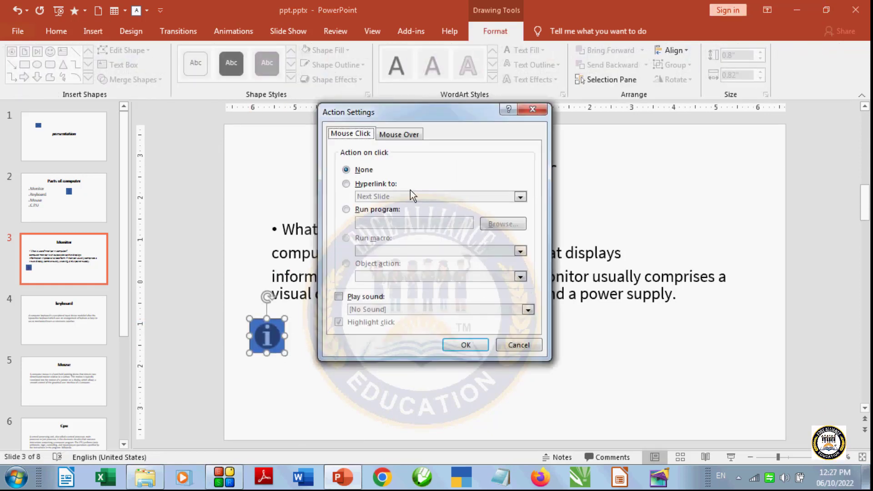
# - Set the info button's action to hyperlink to '7. Slide 7' and confirm
pyautogui.click(346, 183)
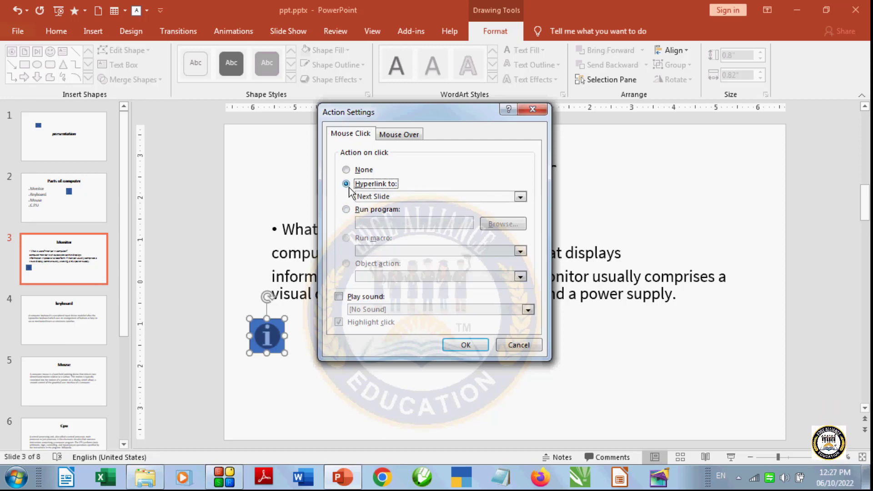
pyautogui.click(520, 197)
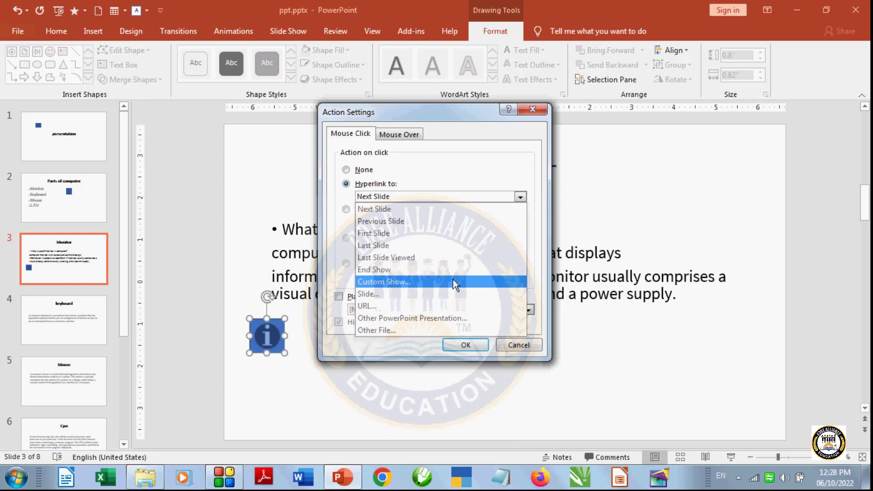
pyautogui.click(446, 294)
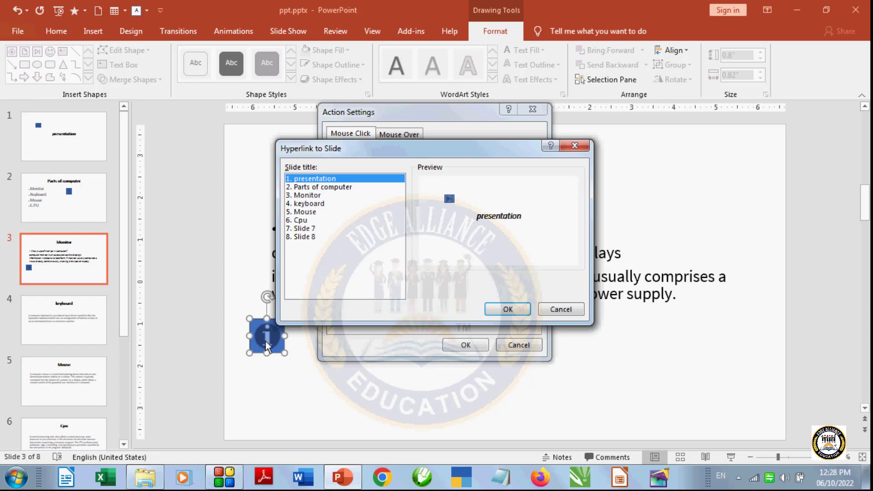
pyautogui.click(305, 229)
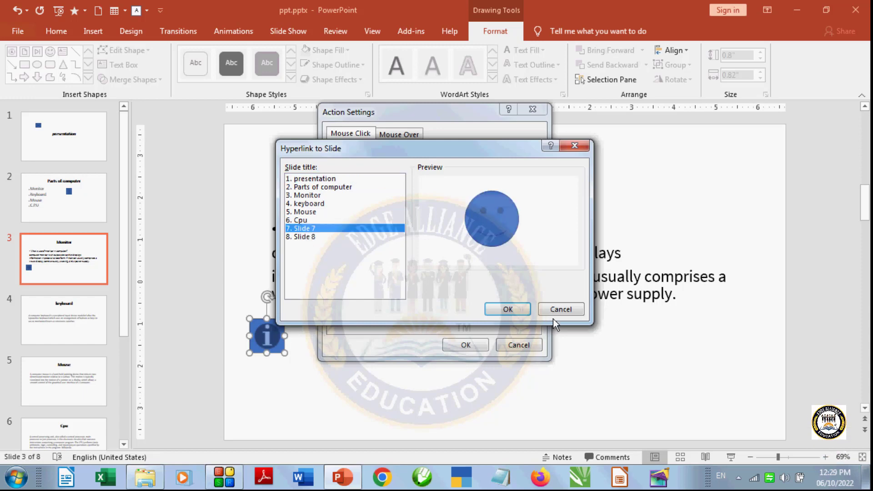
pyautogui.click(507, 310)
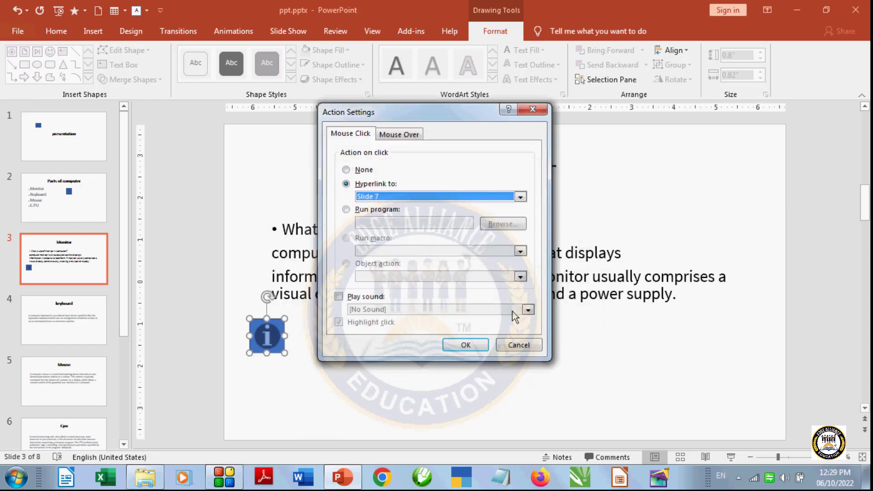
pyautogui.click(466, 345)
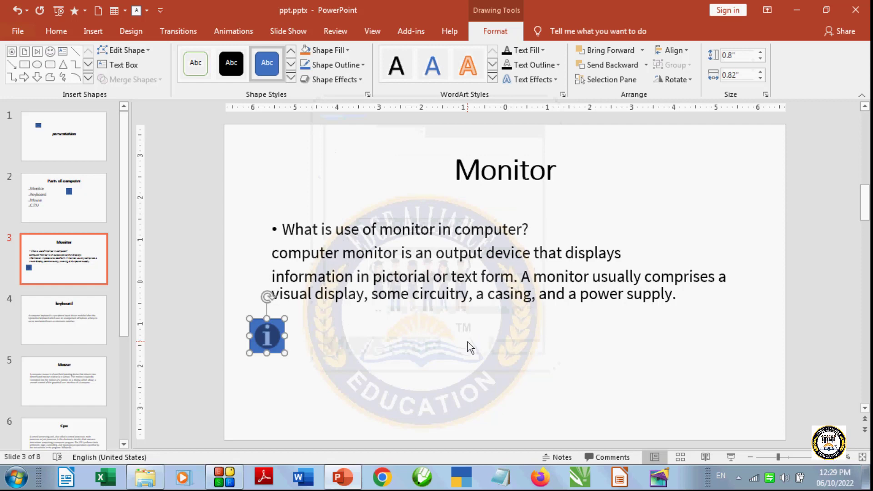
# - Run the show from the Monitor slide, click the info button to reach Slide 7, then exit
pyautogui.click(274, 32)
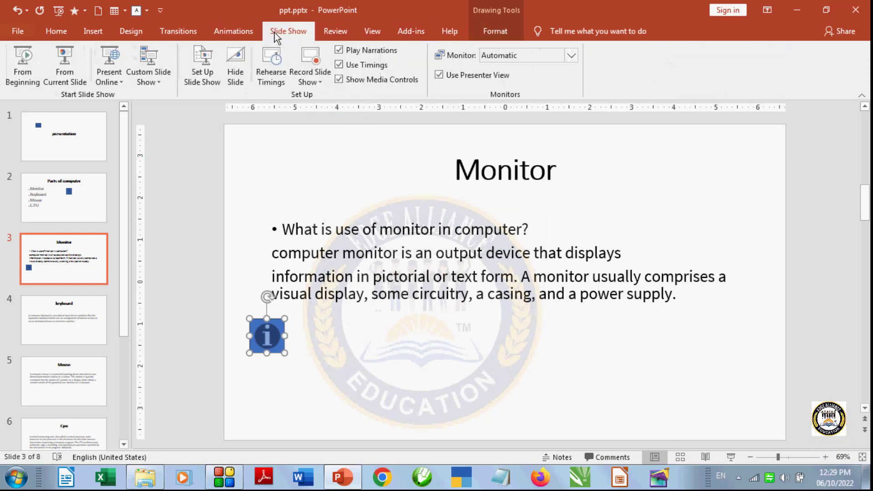
pyautogui.click(66, 78)
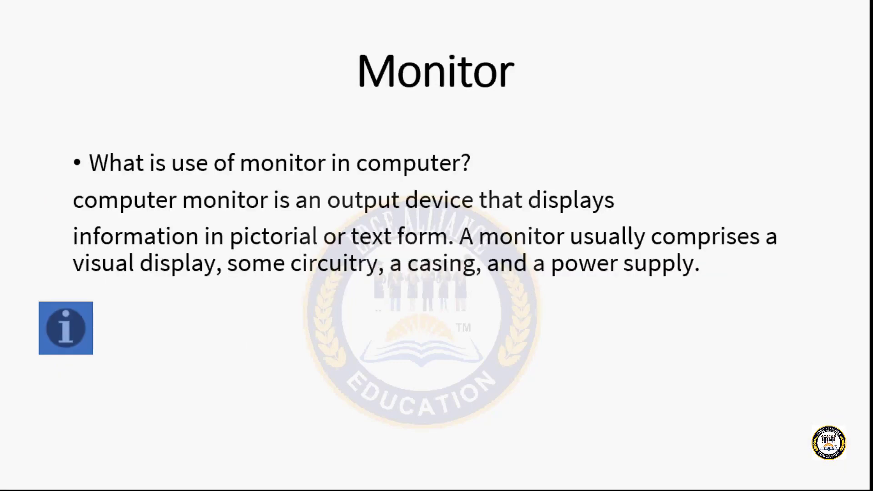
pyautogui.click(77, 346)
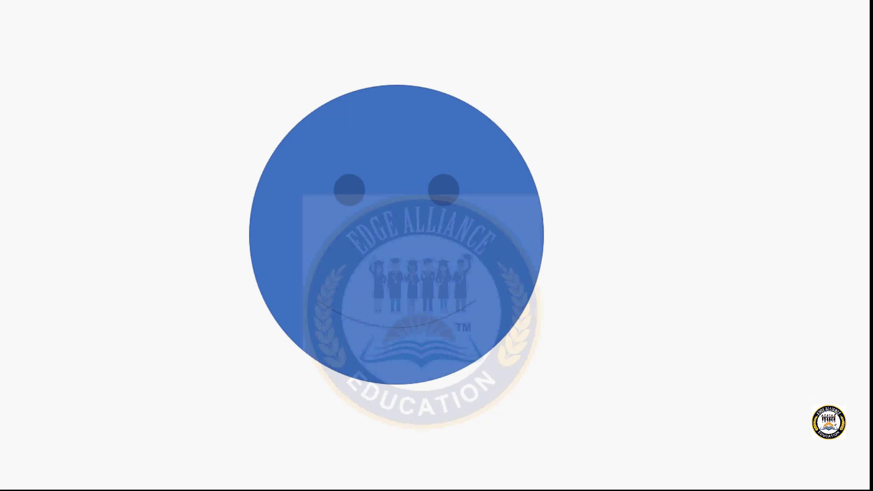
pyautogui.press('Escape')
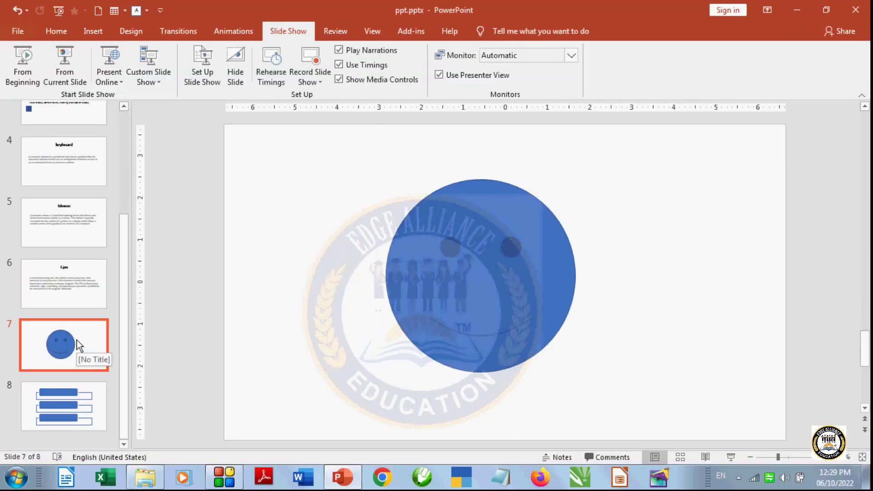
# - Go back to slide 3, the Monitor slide, via the thumbnail pane
pyautogui.click(96, 36)
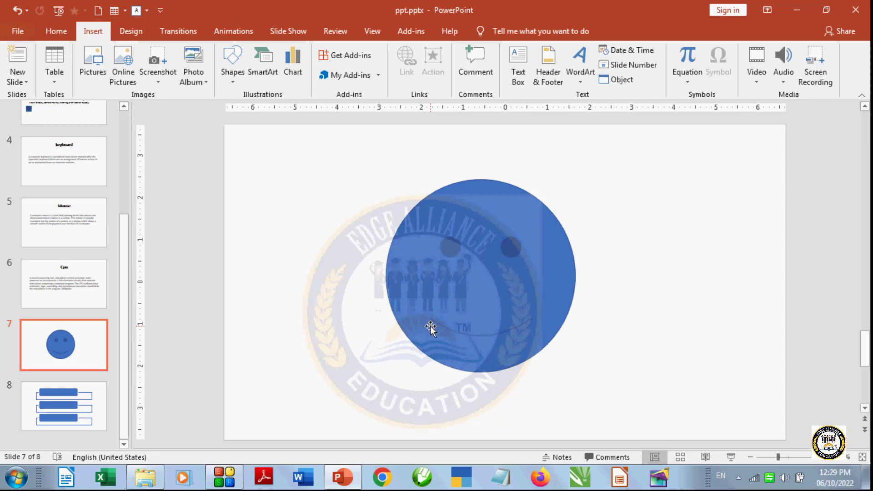
pyautogui.moveTo(121, 341); pyautogui.dragTo(156, 208)
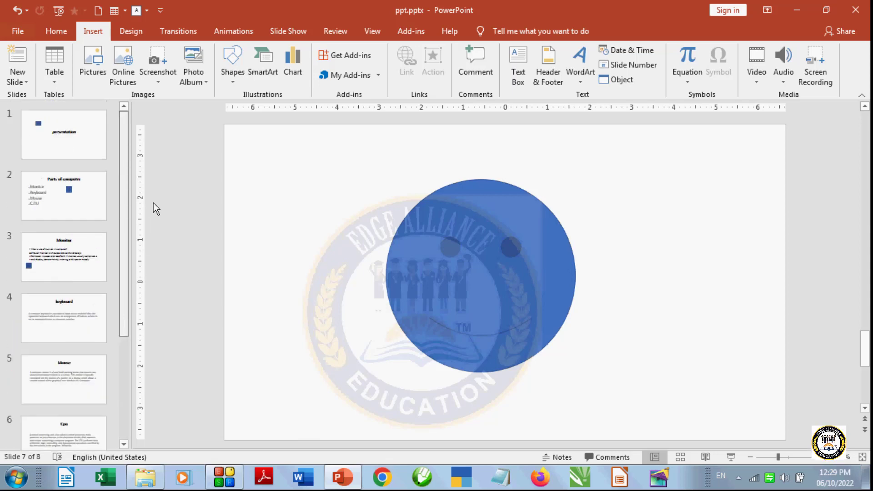
pyautogui.click(45, 257)
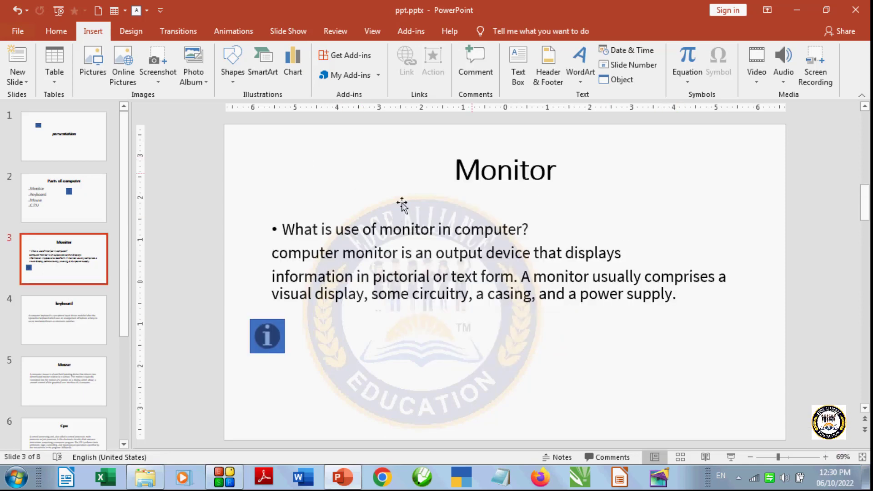
# - Delete the information action button from the Monitor slide
pyautogui.click(273, 350)
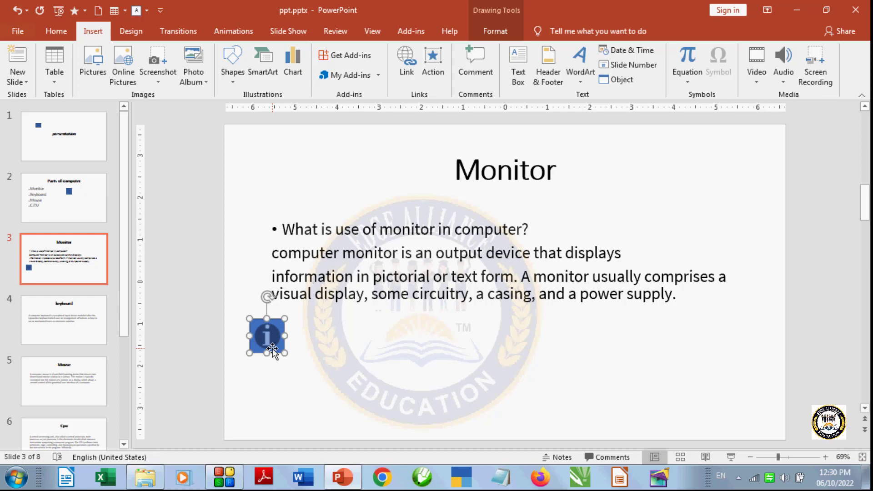
pyautogui.press('Delete')
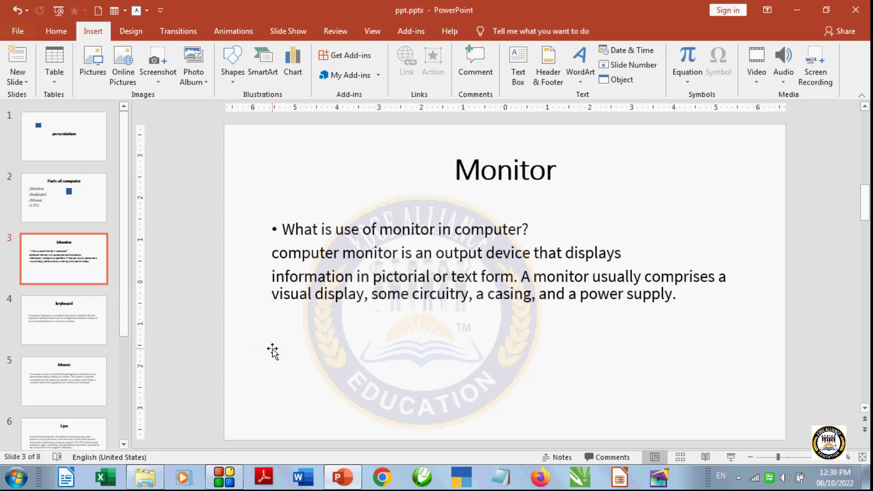